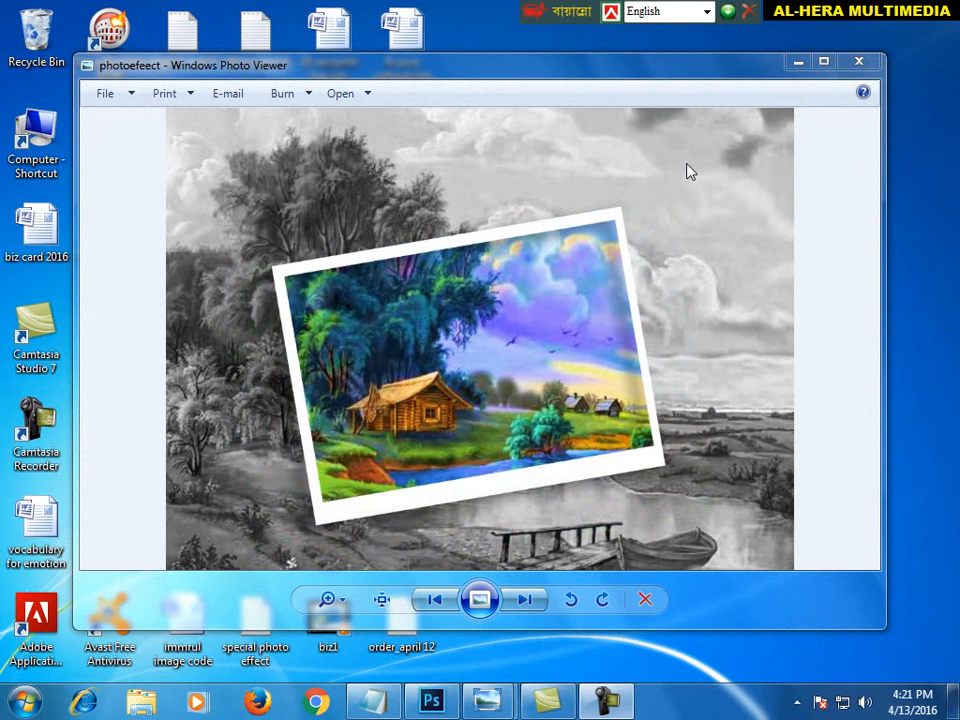
Step: Switch to Photoshop, view the photoefeect reference image in Windows Photo Viewer, and return to the landscape document
click(432, 700)
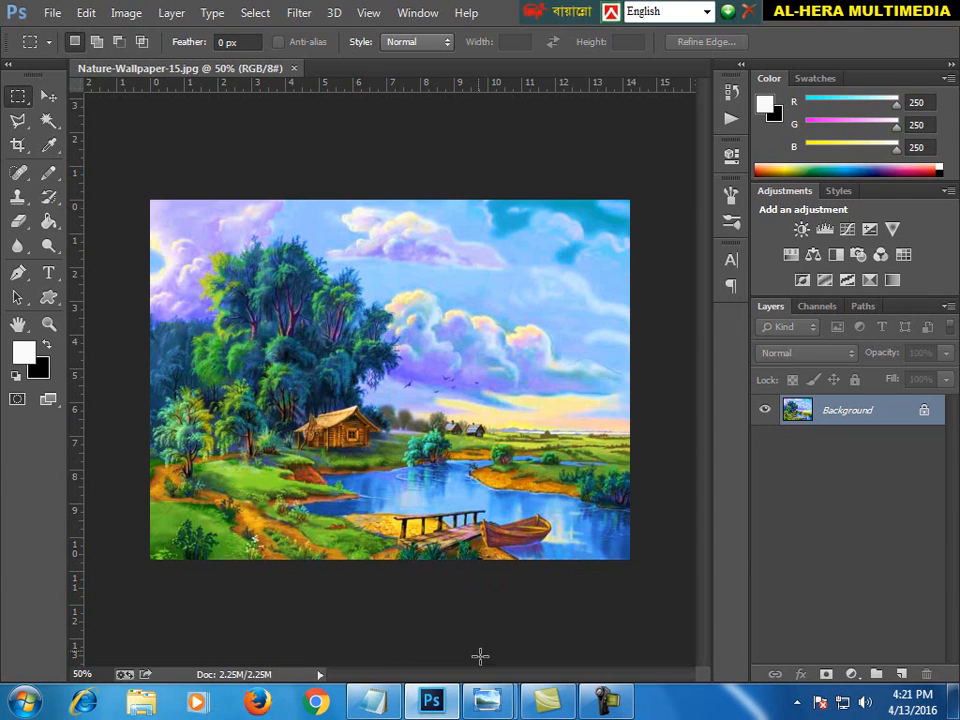
mouse_move(491, 705)
click(538, 572)
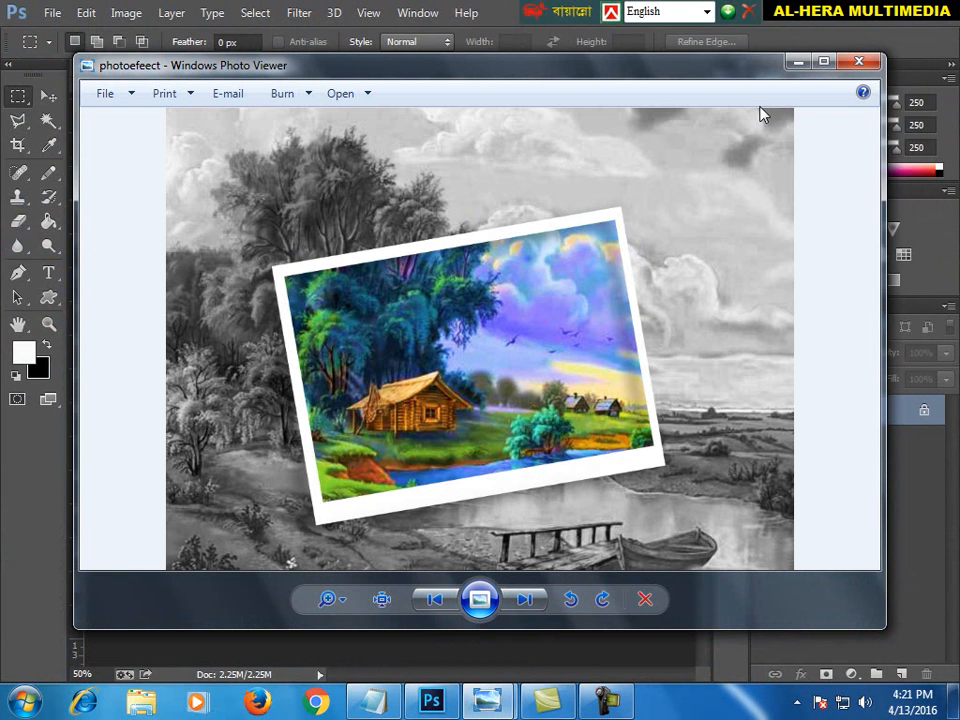
click(800, 64)
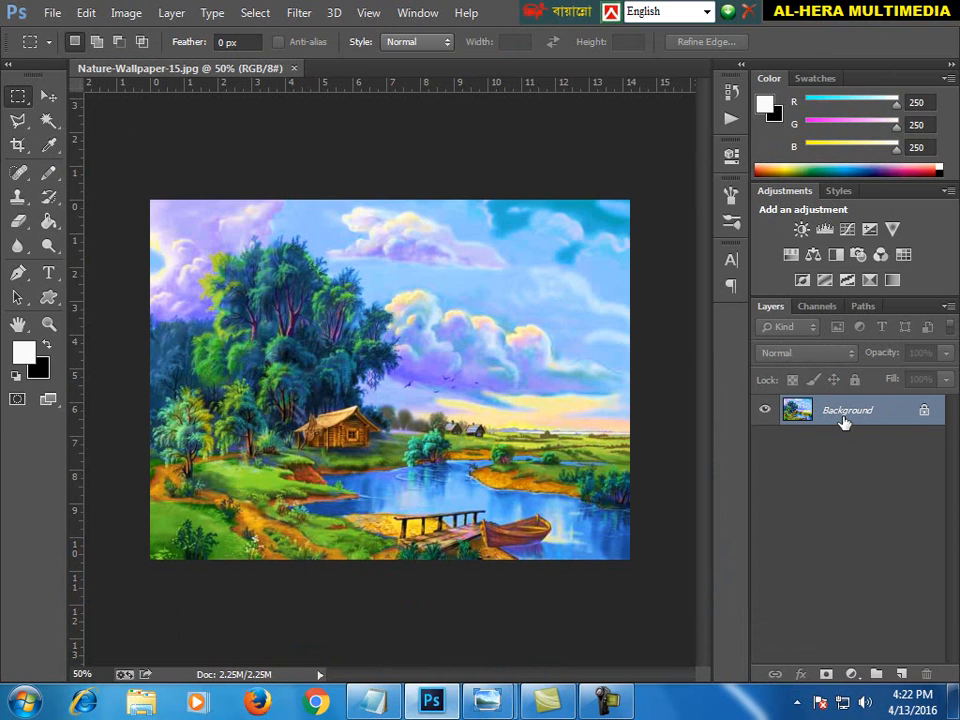
Step: Duplicate the Background layer twice and add a new empty layer above the copies
key(ctrl+j)
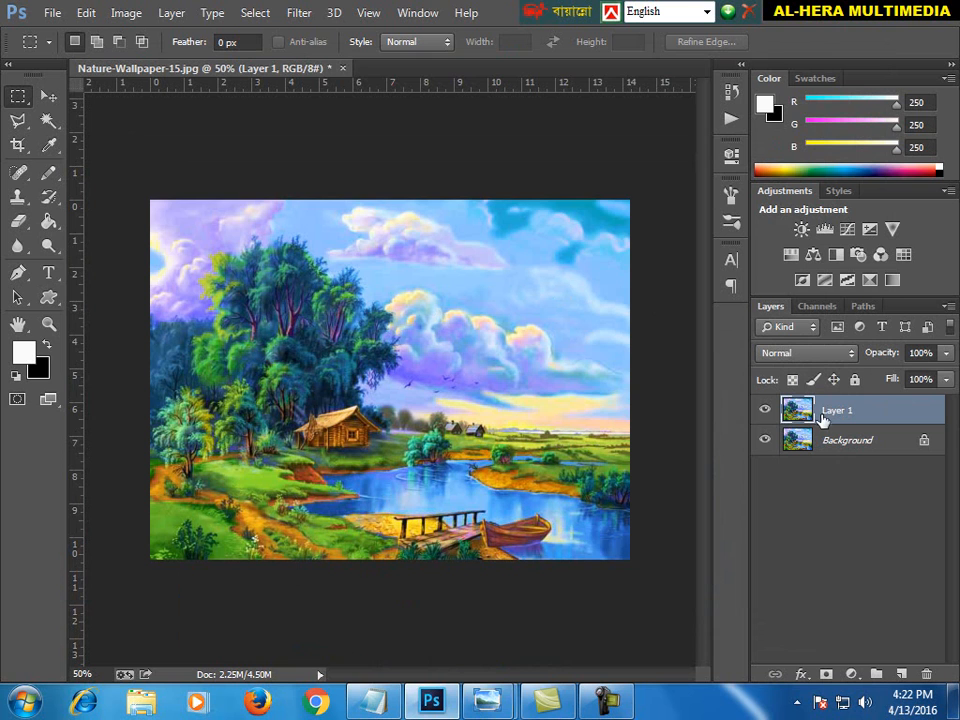
key(ctrl+j)
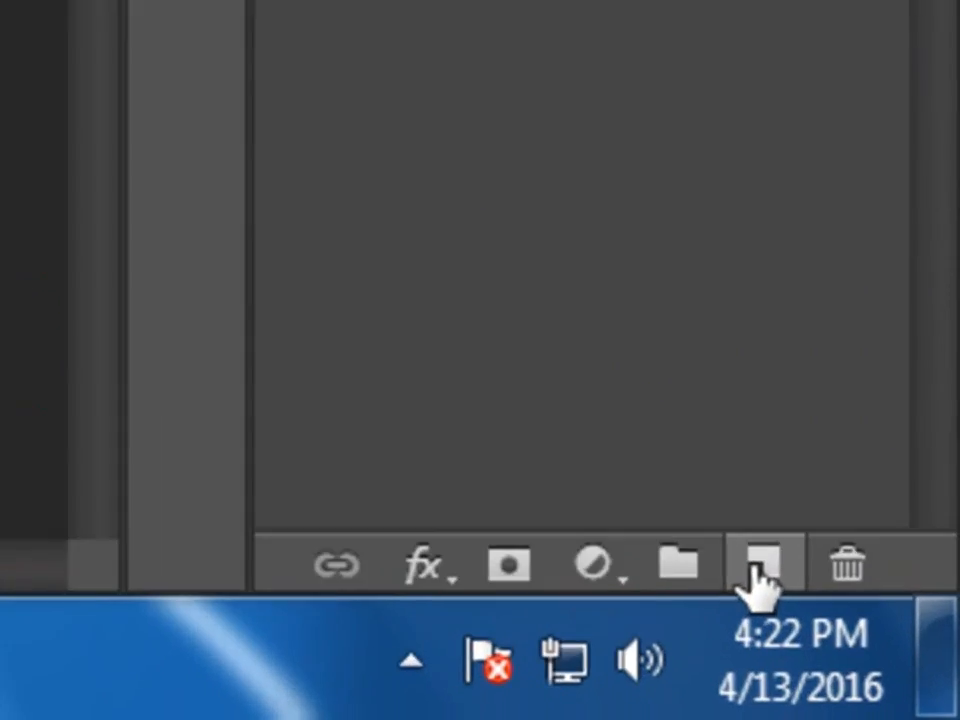
click(901, 675)
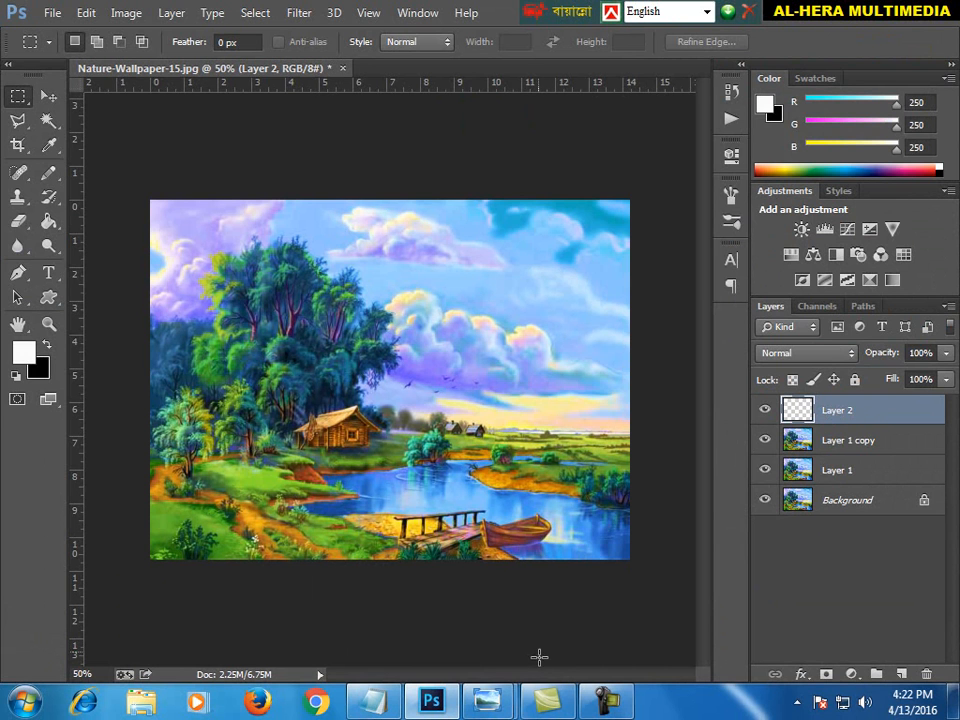
Step: Examine the white photo frame in the photoefeect reference image and return to Photoshop
mouse_move(497, 703)
click(531, 617)
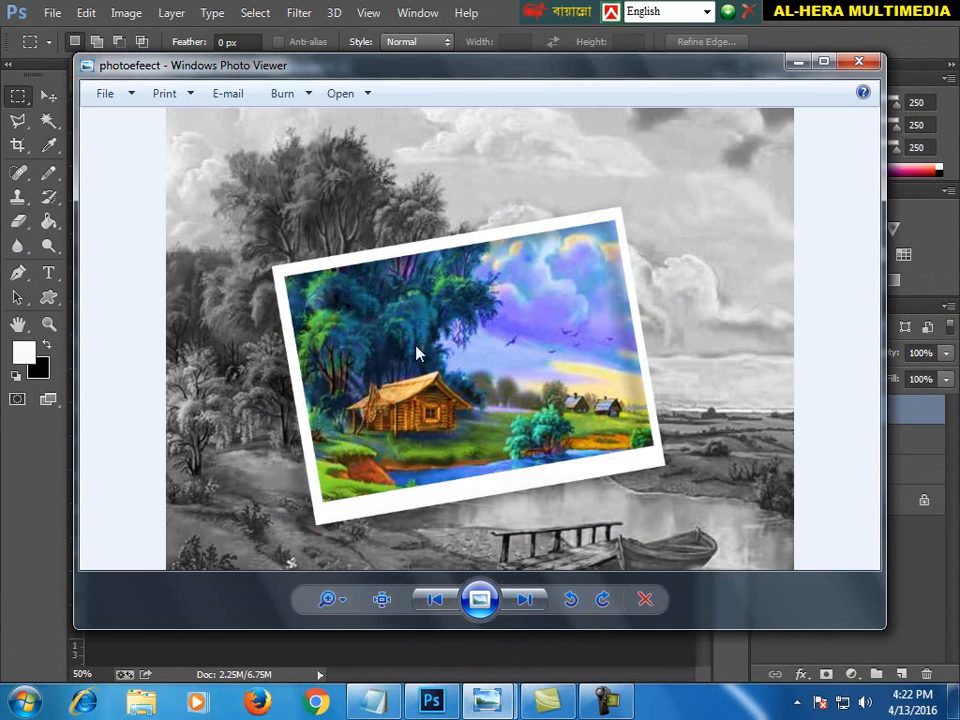
mouse_move(489, 700)
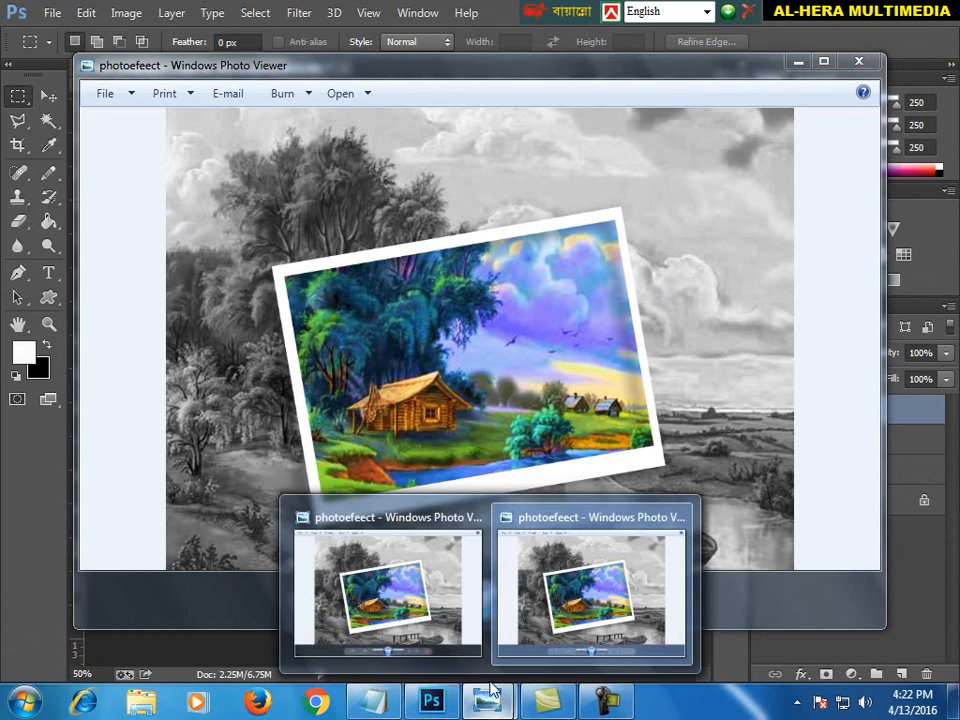
click(582, 616)
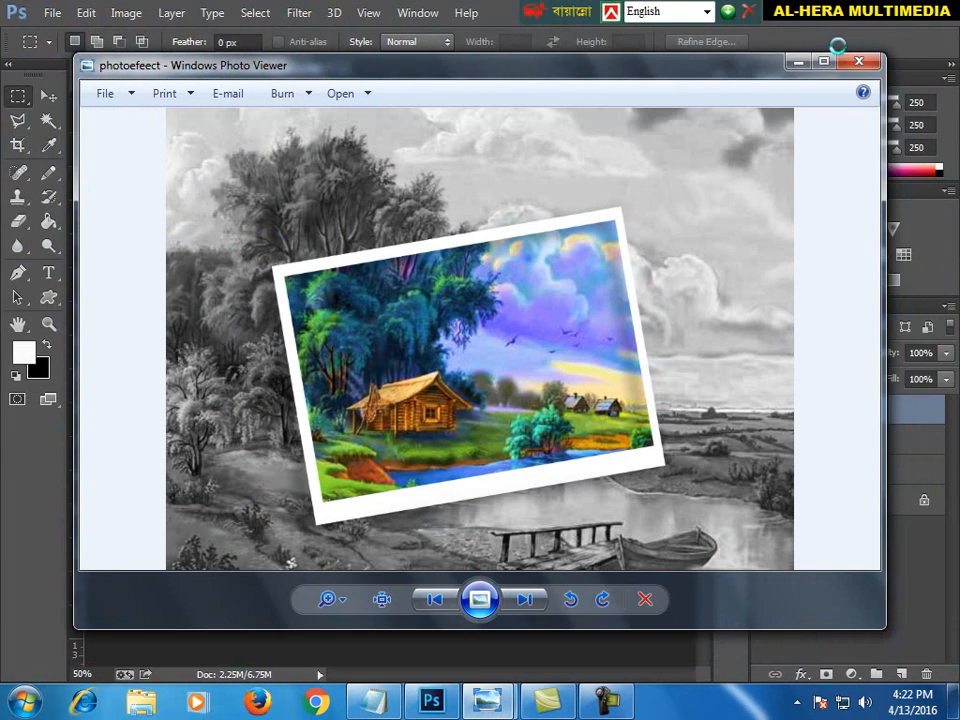
click(798, 64)
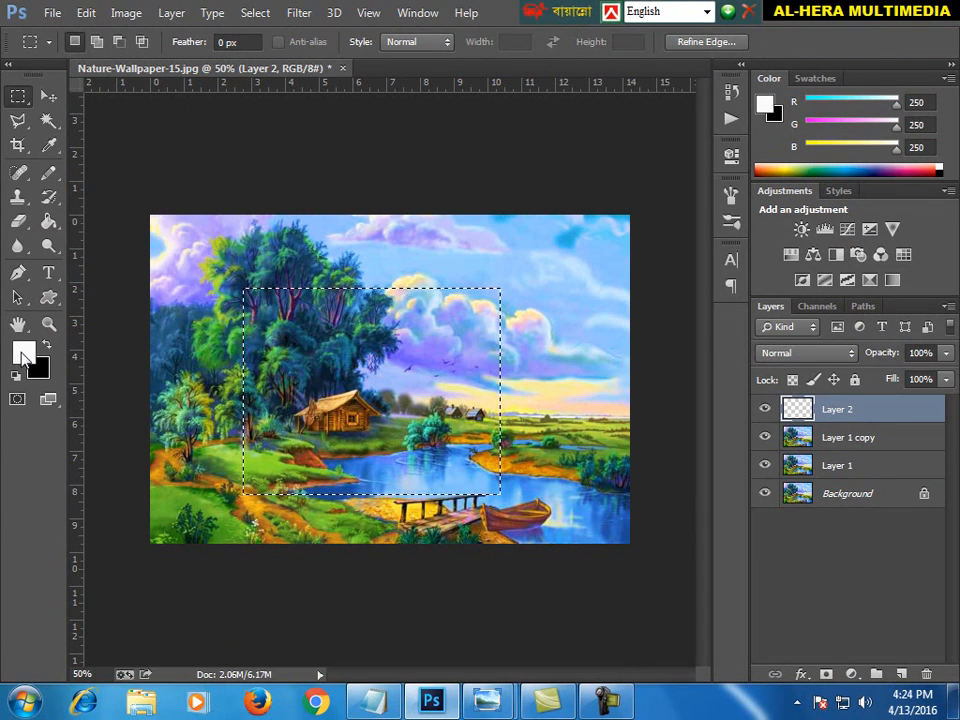
Step: Fill the rectangular selection on Layer 2 with the white foreground color using the Paint Bucket, and compare it with the reference image
click(48, 221)
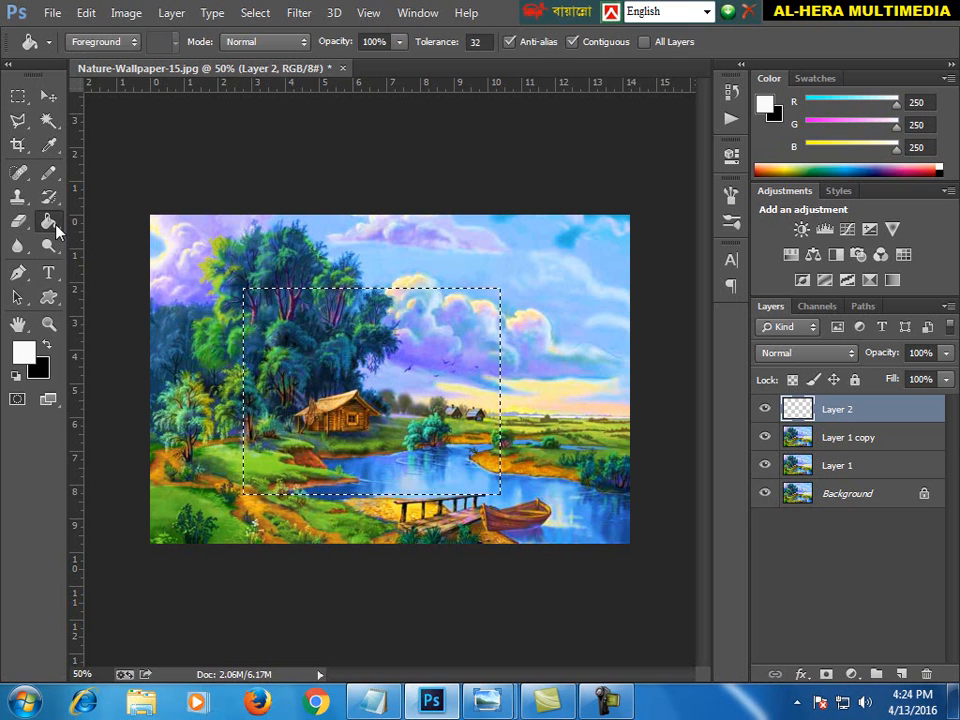
click(307, 344)
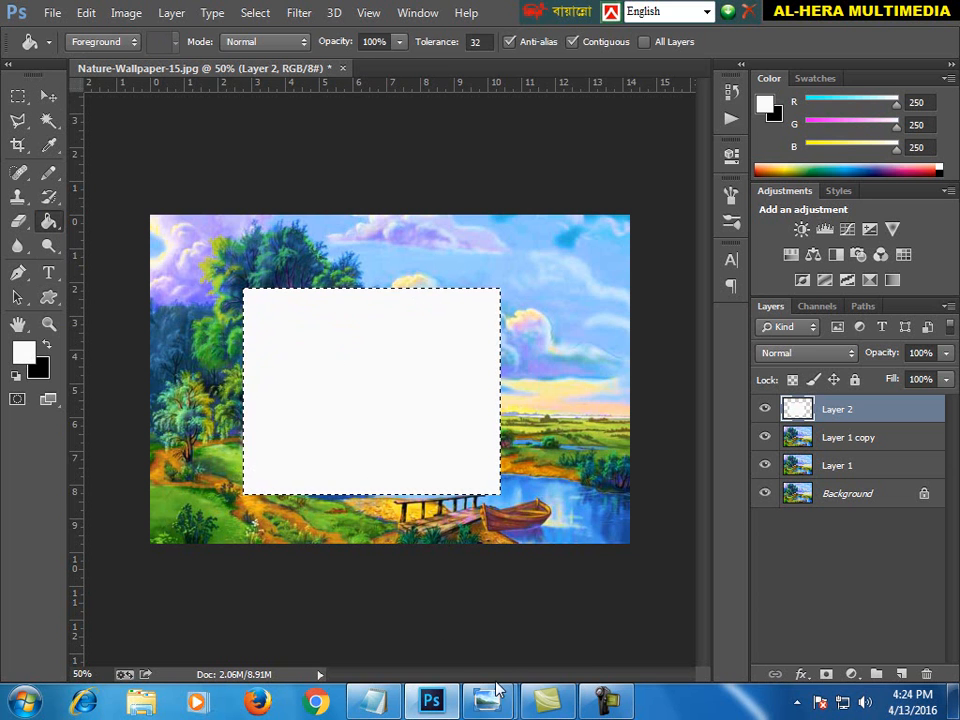
key(ctrl+d)
mouse_move(487, 703)
click(573, 606)
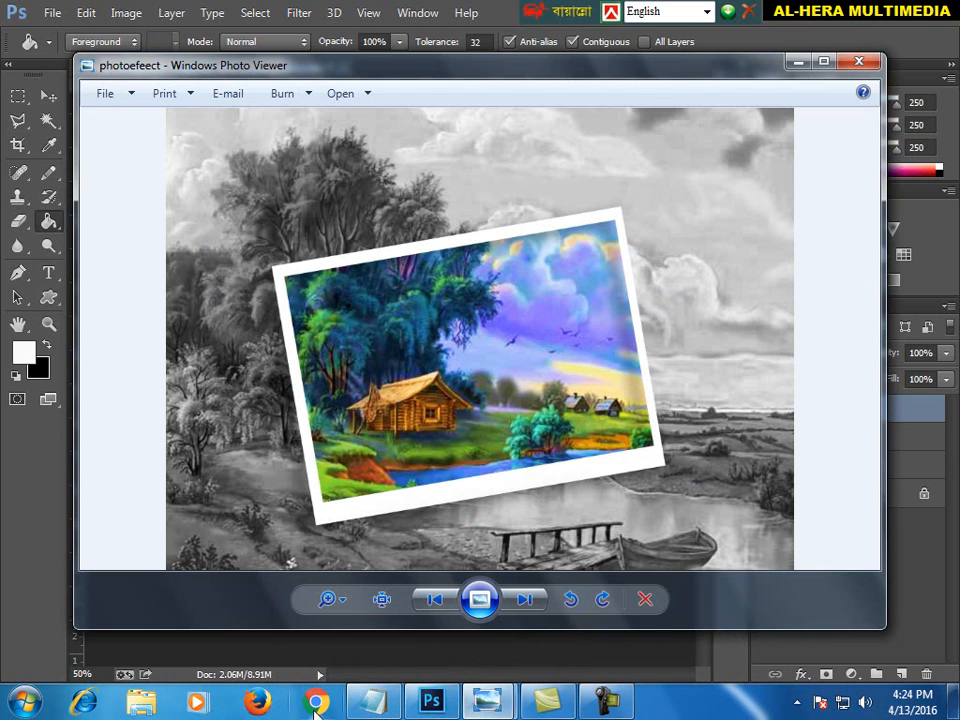
click(432, 702)
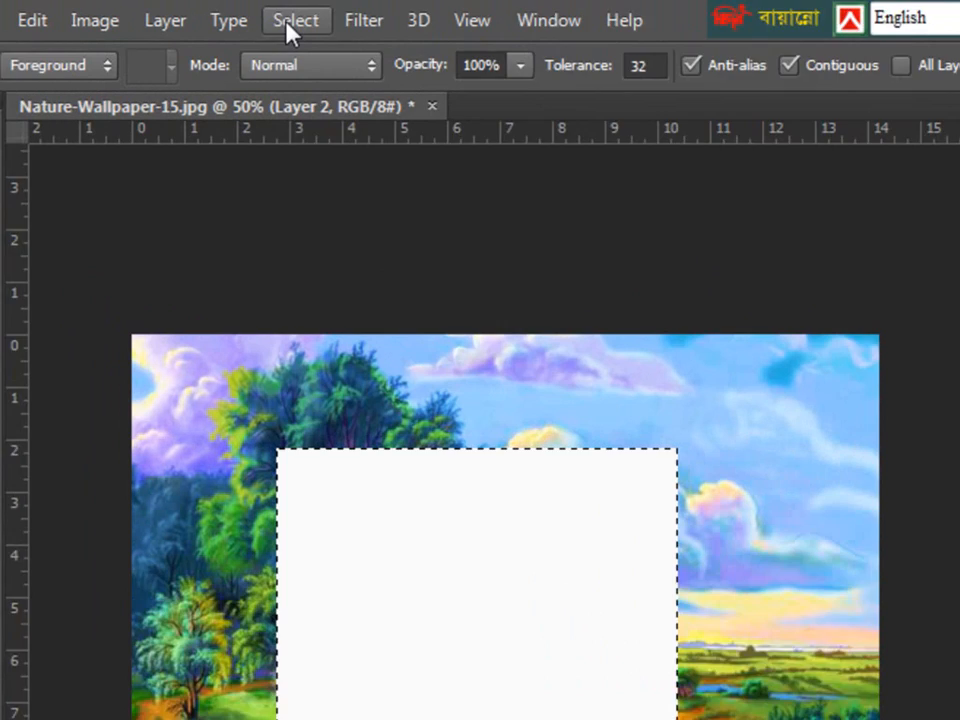
Step: Contract the selection inside the white rectangle by 14 pixels
click(287, 24)
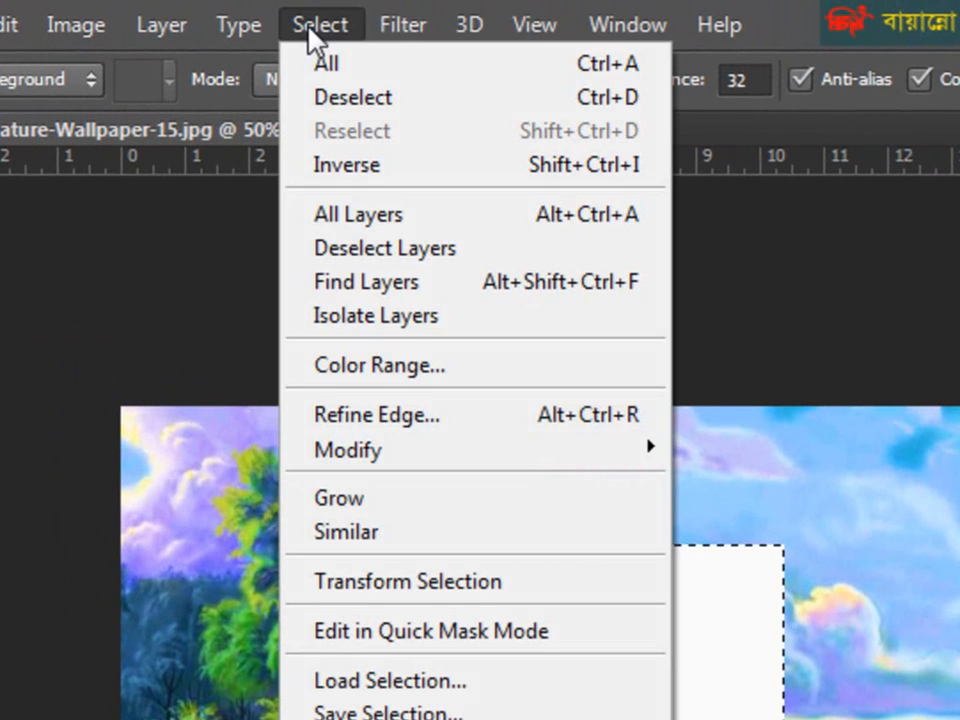
mouse_move(360, 381)
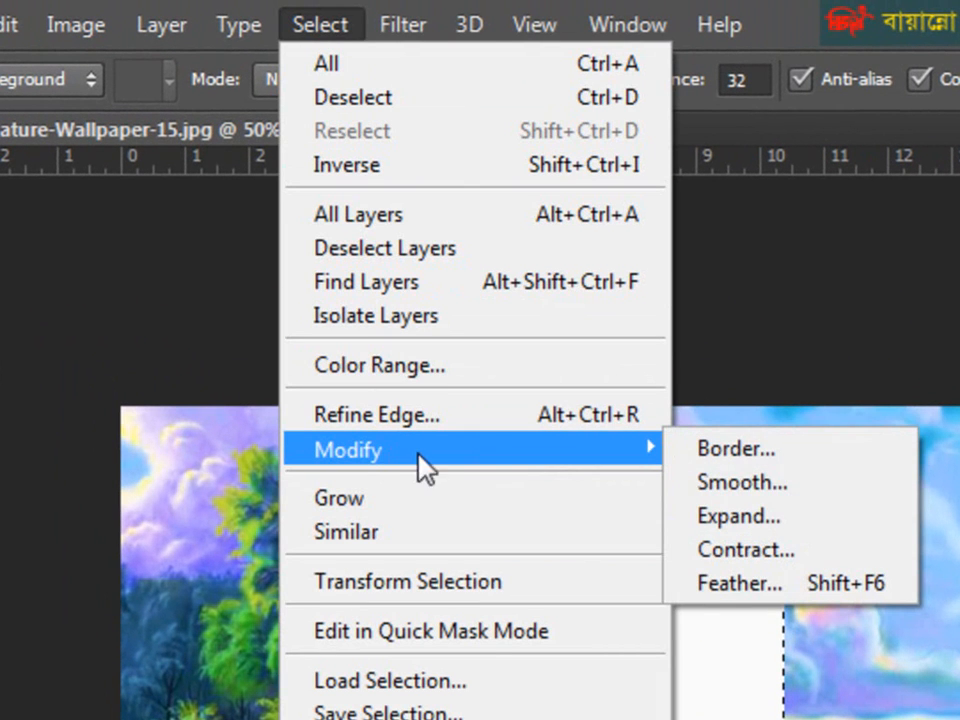
click(765, 556)
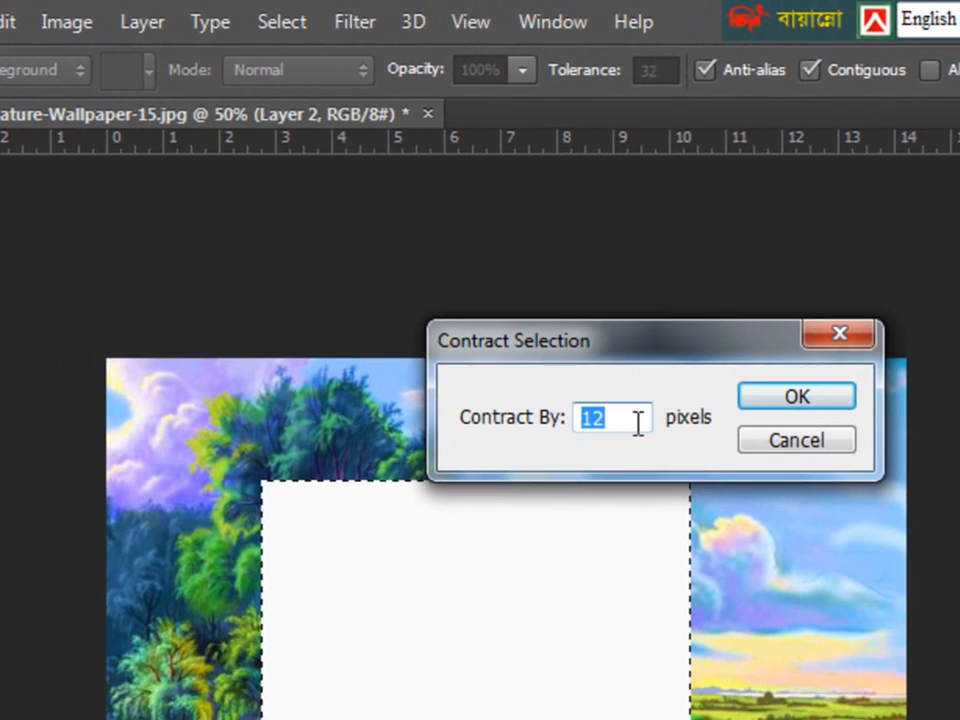
click(689, 459)
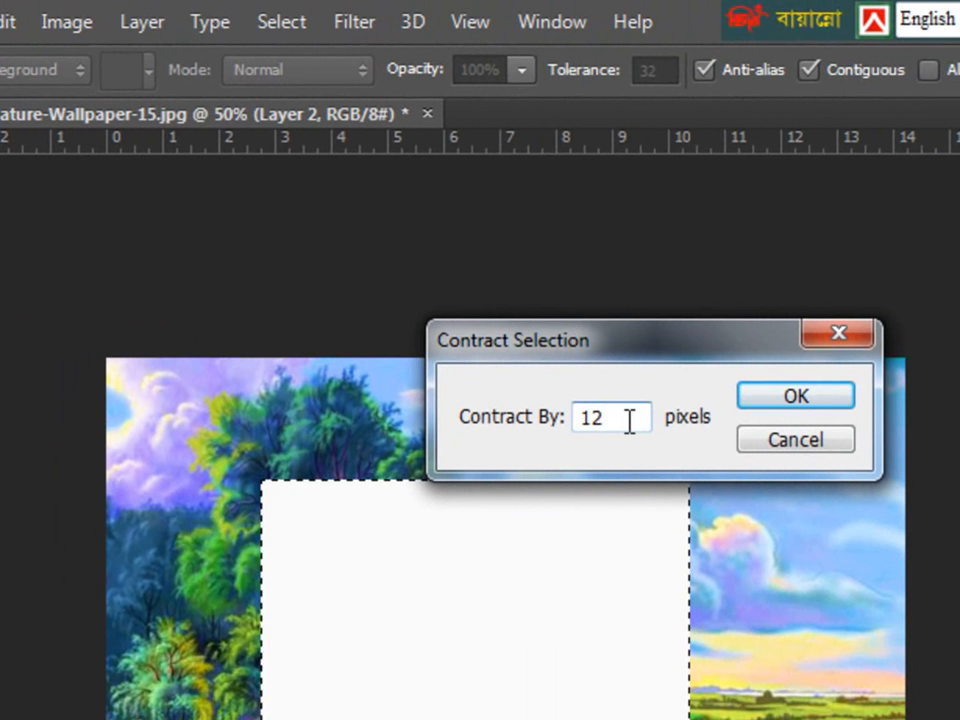
drag(603, 418, 592, 418)
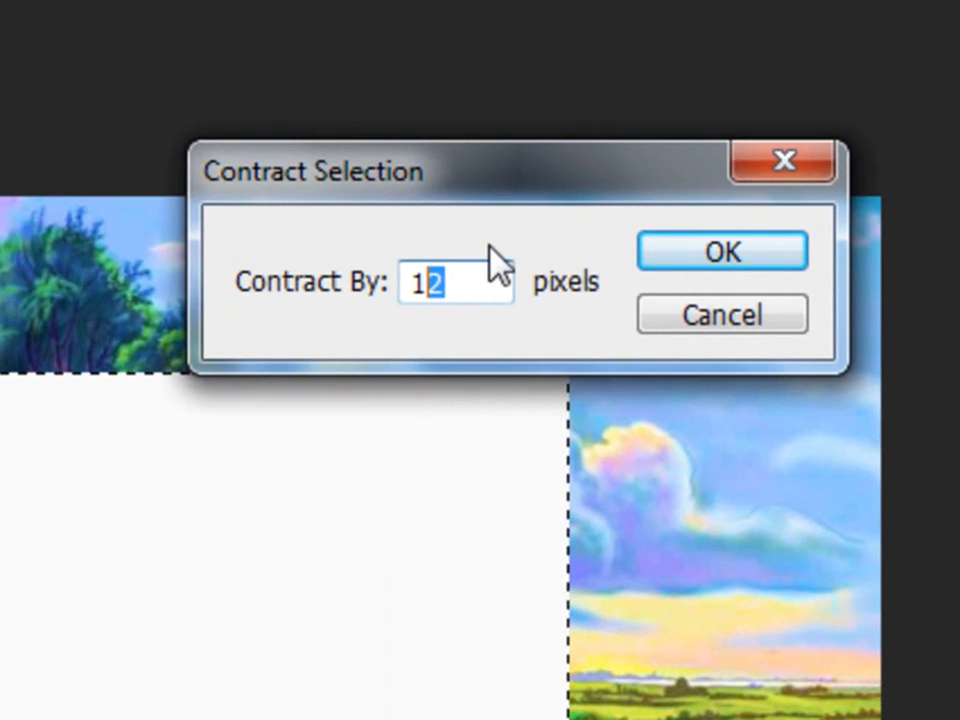
text(4)
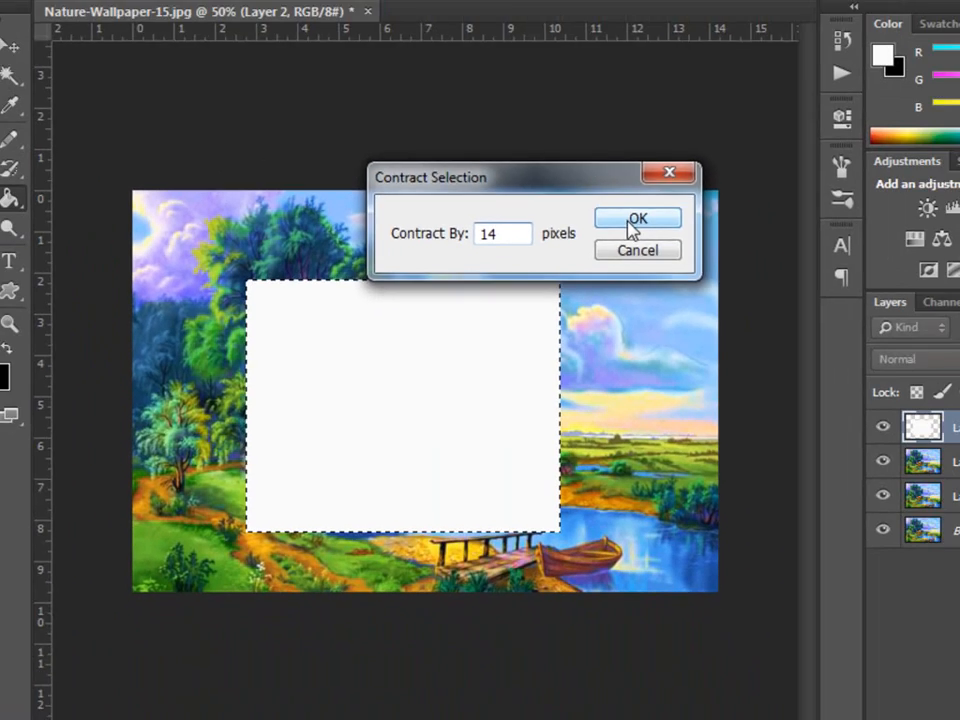
click(780, 189)
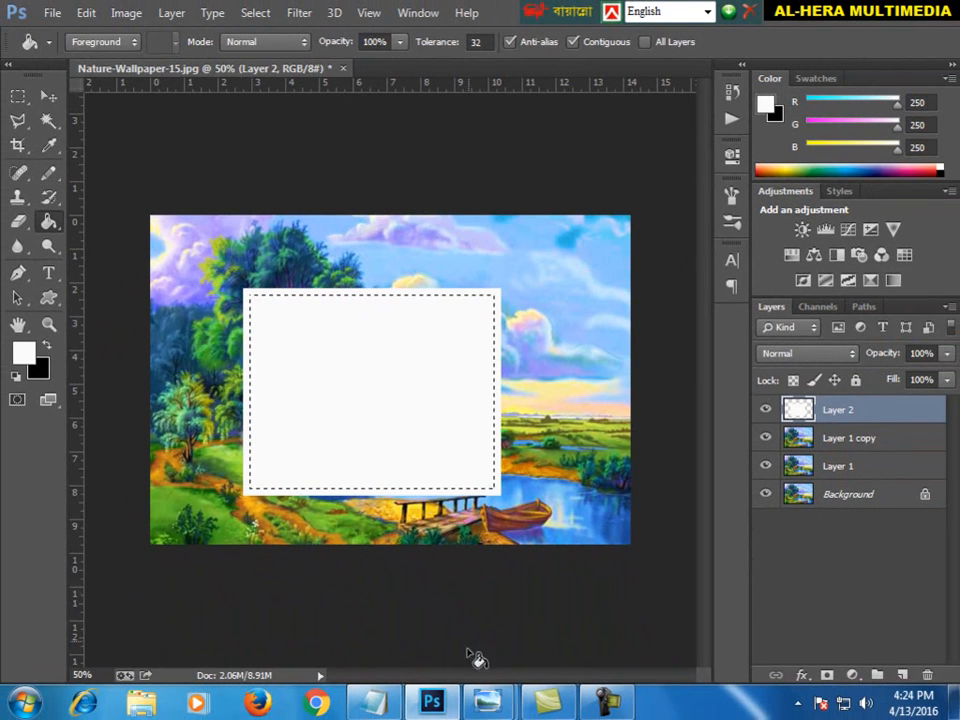
Step: Check the reference image's border and transform the contracted selection to leave a wider lower border on the frame
mouse_move(488, 702)
click(575, 622)
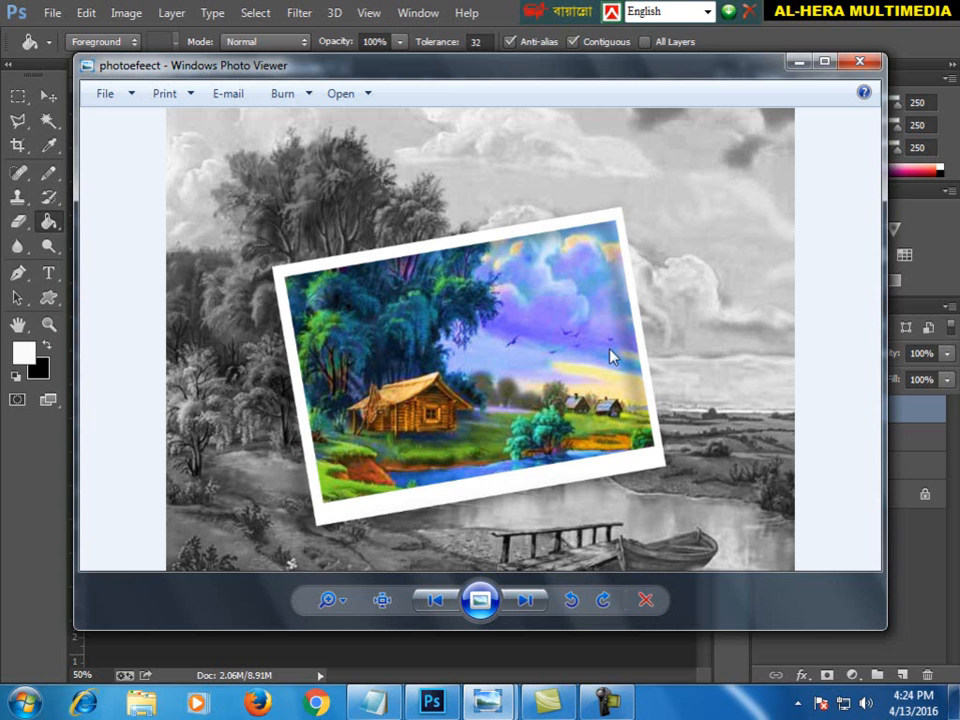
mouse_move(500, 703)
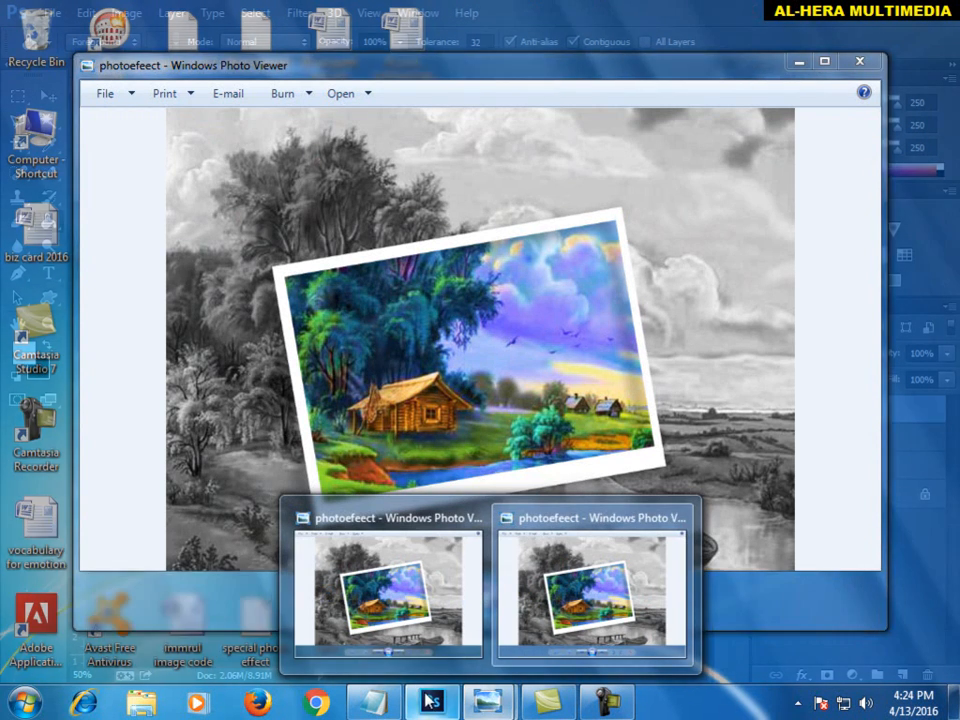
click(435, 703)
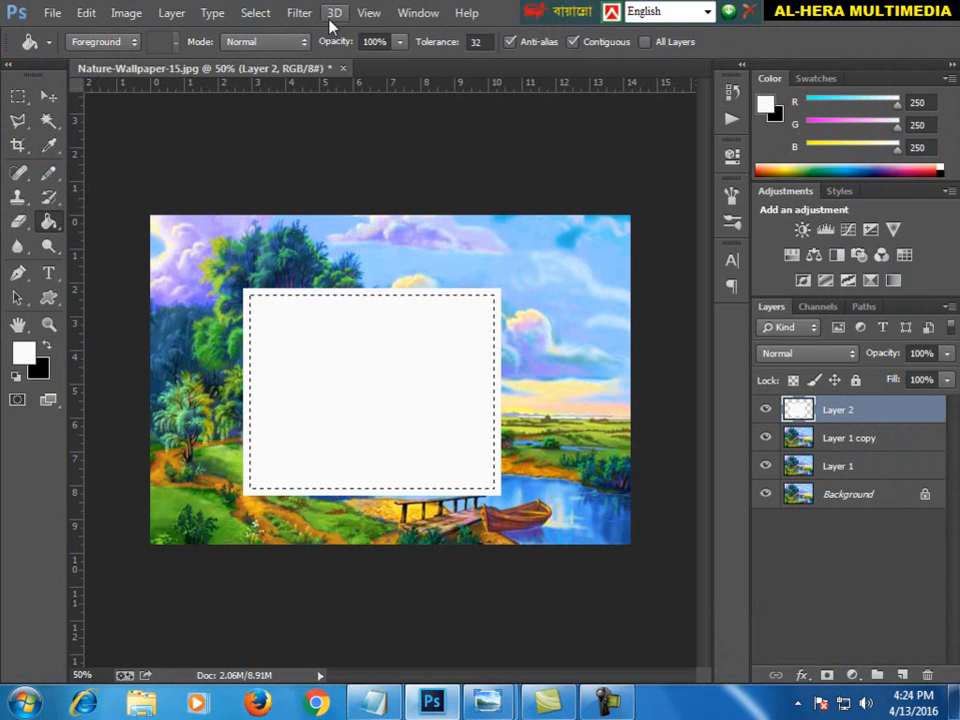
click(255, 15)
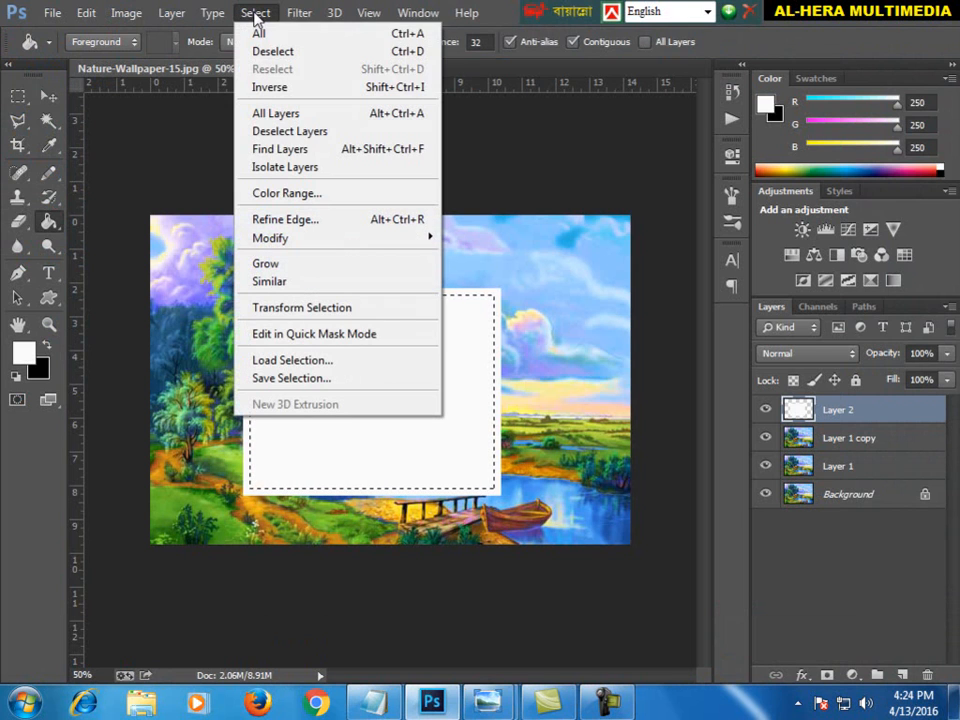
click(290, 311)
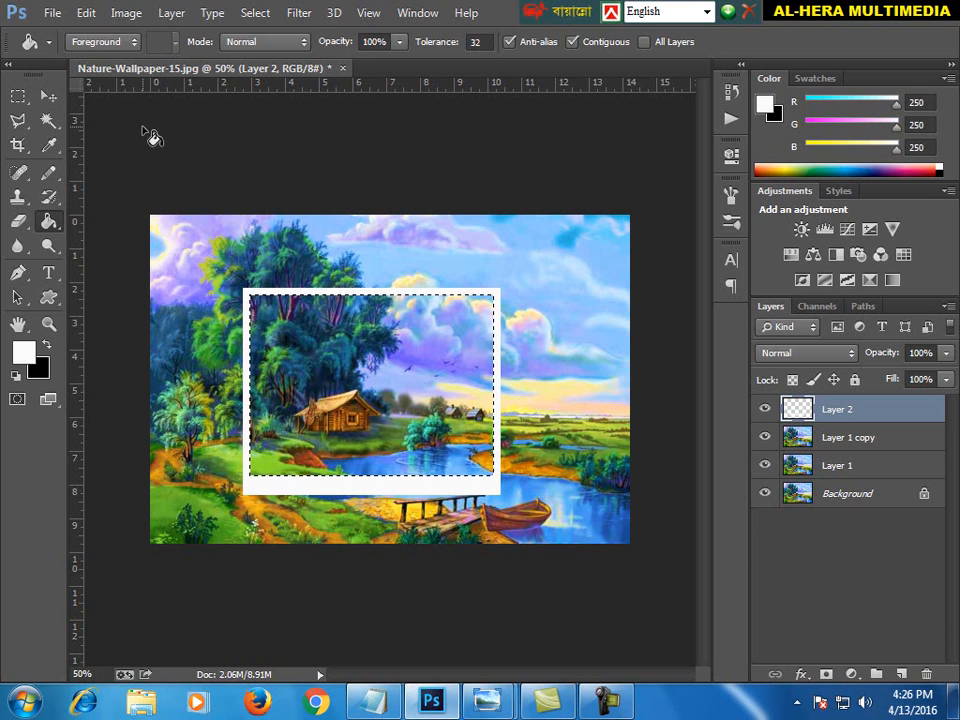
Step: Deselect the inner area and add a Drop Shadow with 38% opacity to the white frame on Layer 2
click(20, 98)
click(269, 316)
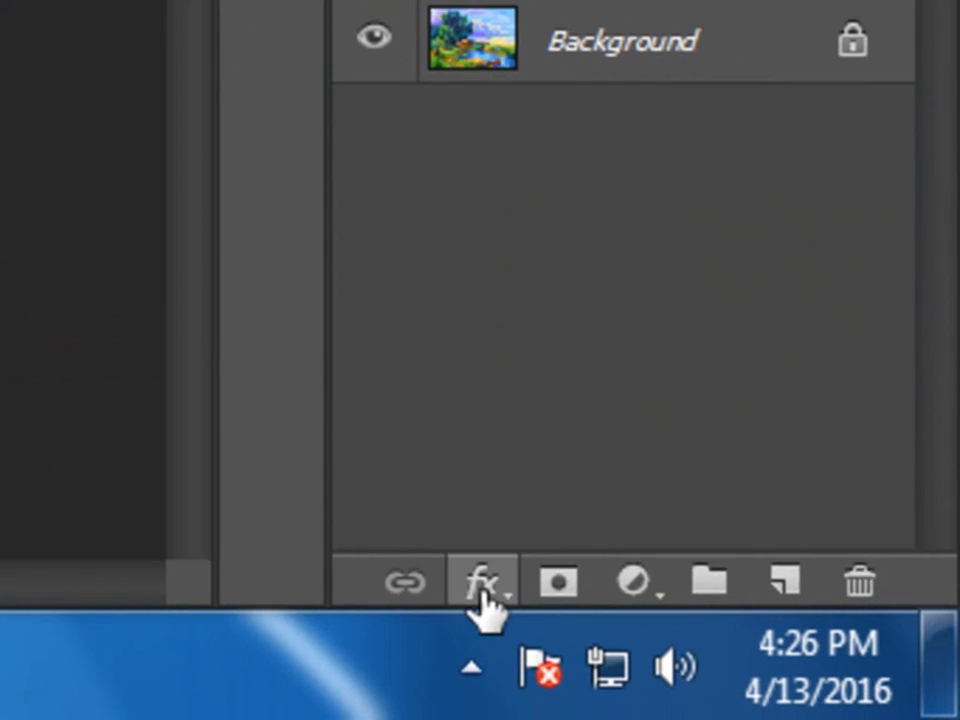
click(784, 669)
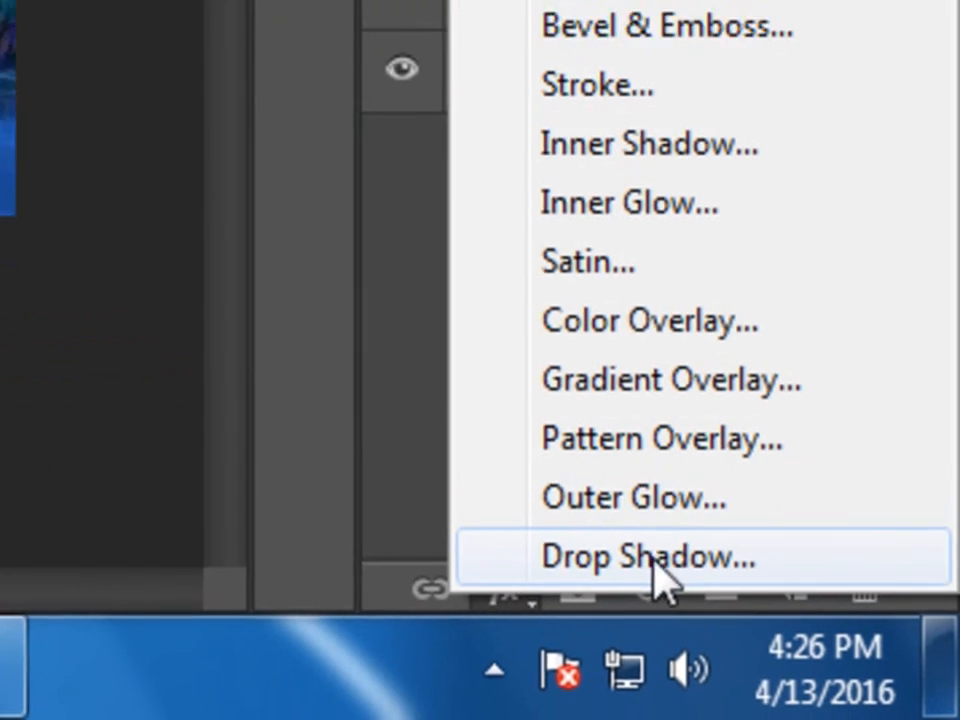
click(637, 549)
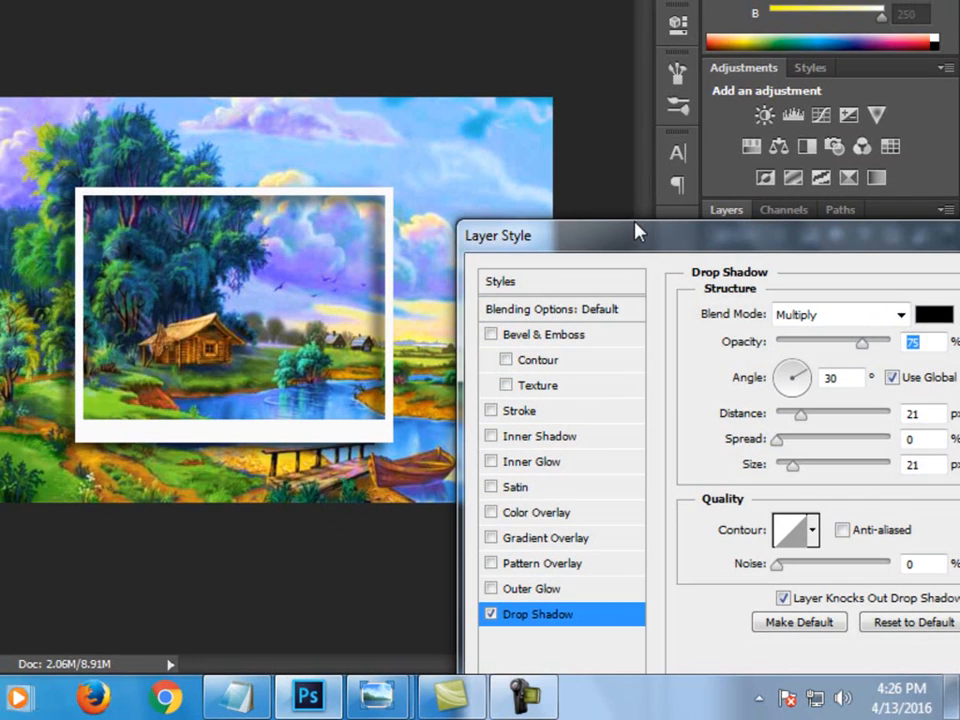
drag(637, 232, 653, 207)
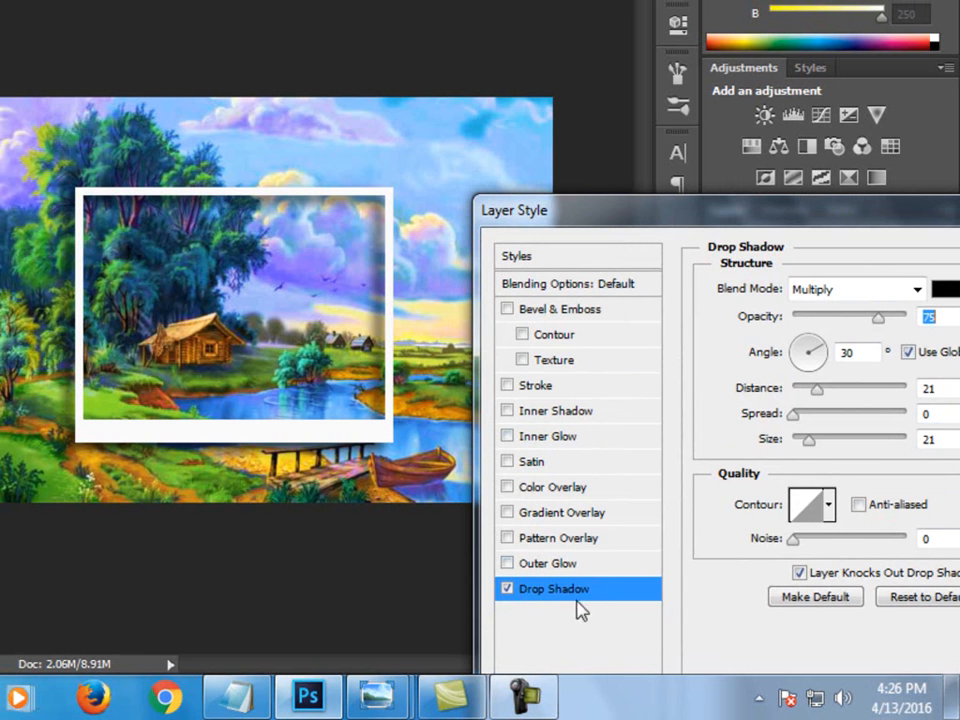
drag(877, 319, 840, 326)
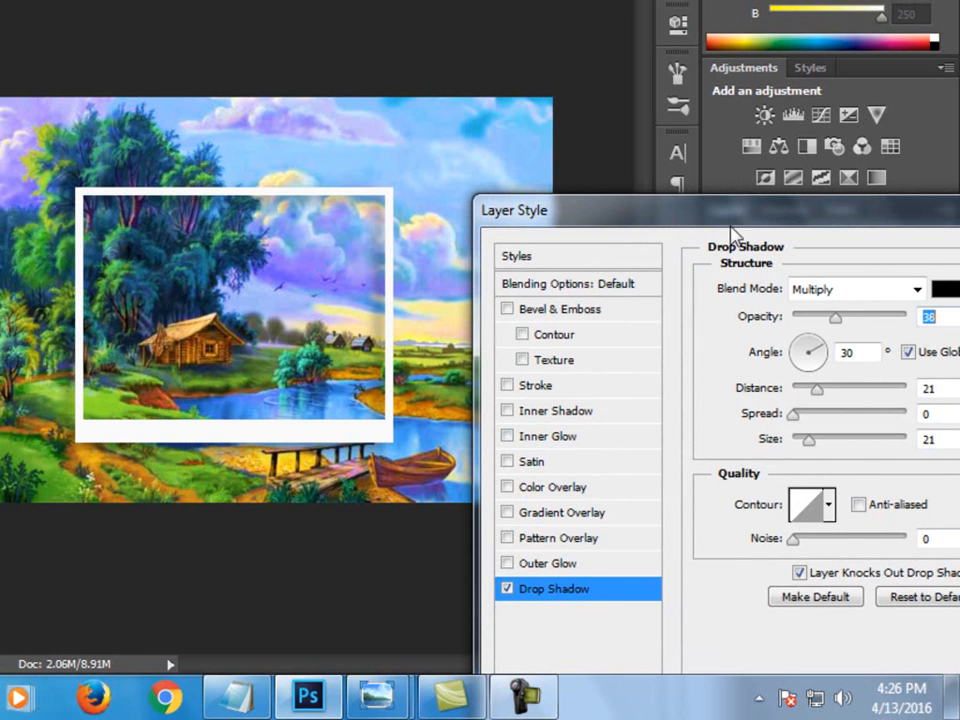
drag(753, 219, 630, 234)
drag(926, 231, 731, 231)
click(823, 282)
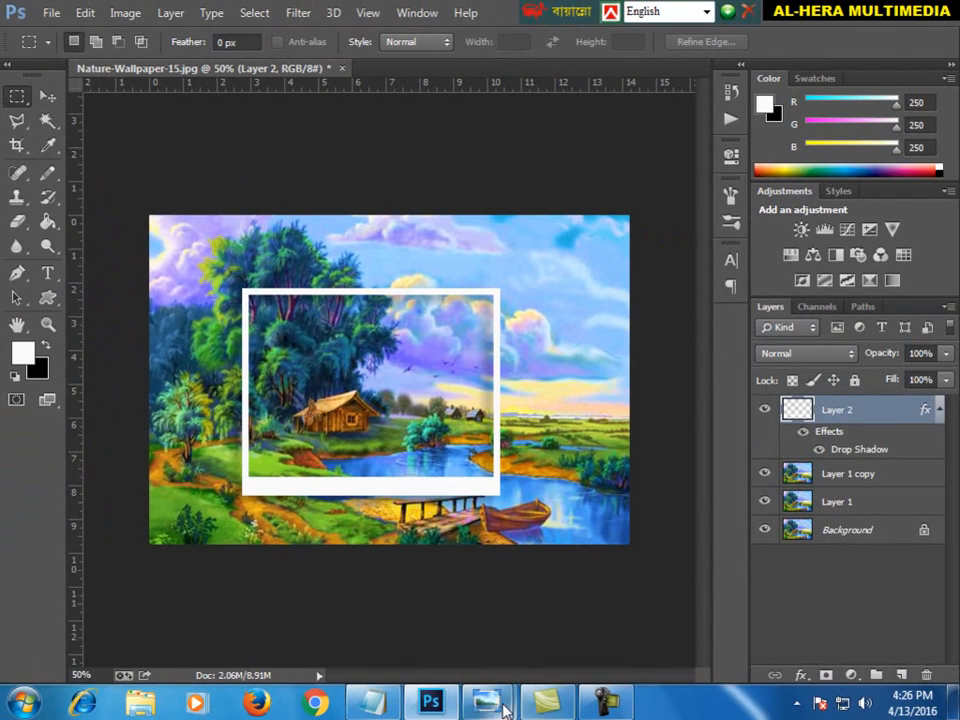
Step: Scale the white frame on Layer 2 to about 91.6% and rotate it about -14.35°, comparing its tilt with the reference image
mouse_move(486, 701)
click(557, 624)
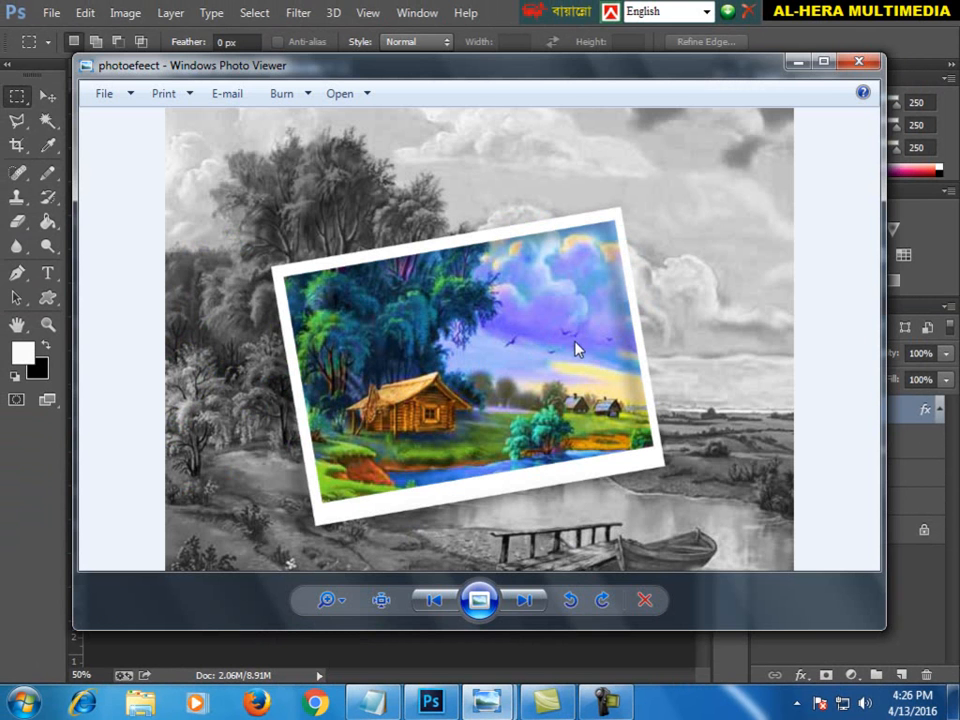
click(801, 63)
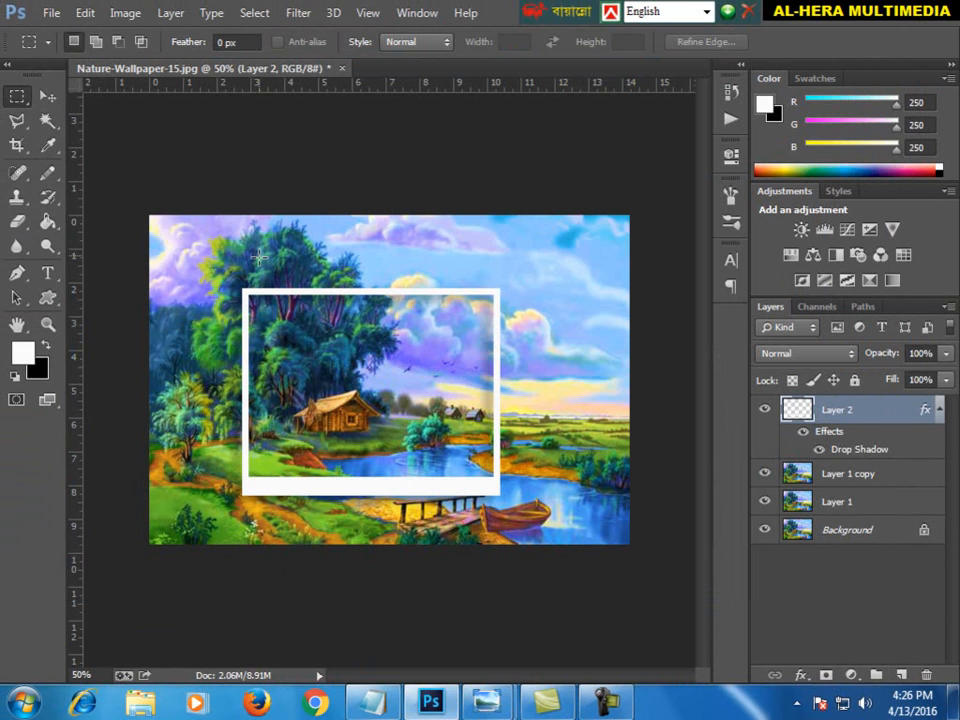
key(ctrl+t)
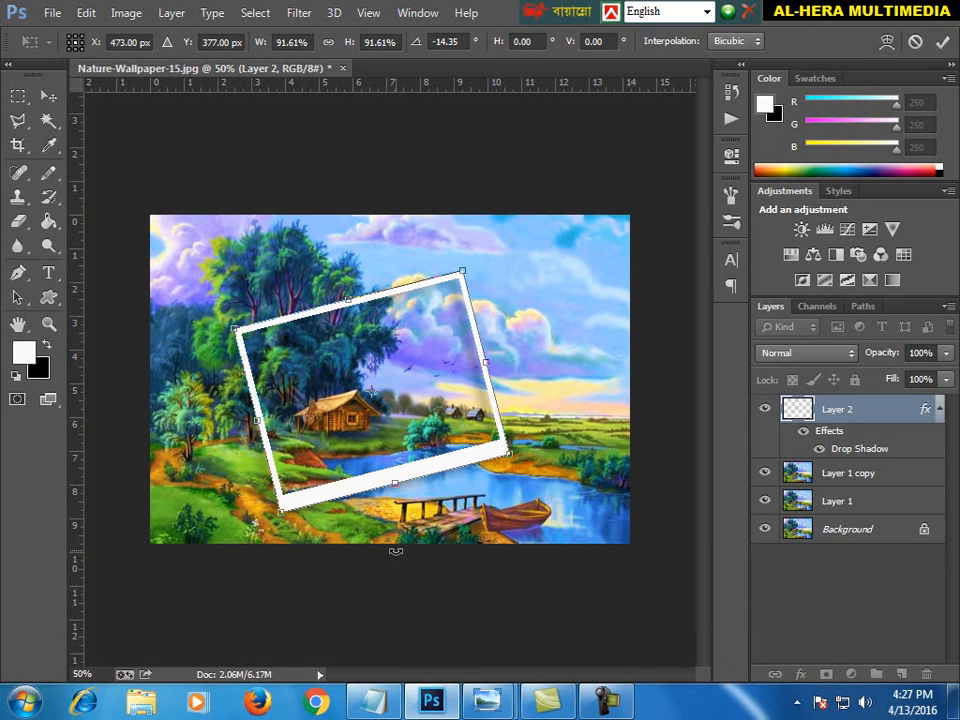
key(Return)
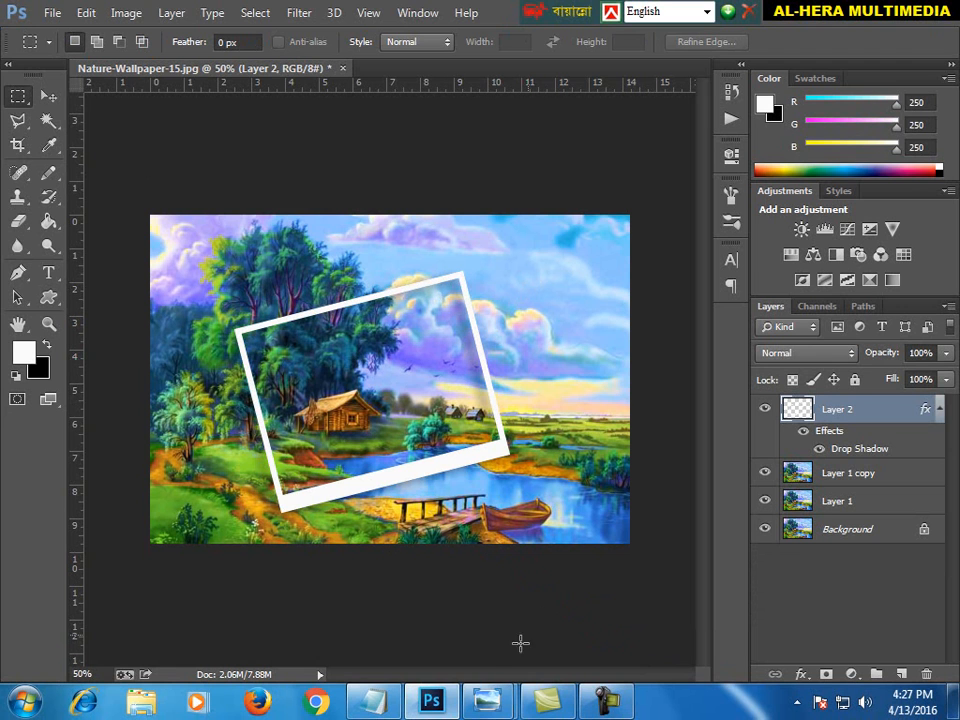
click(570, 600)
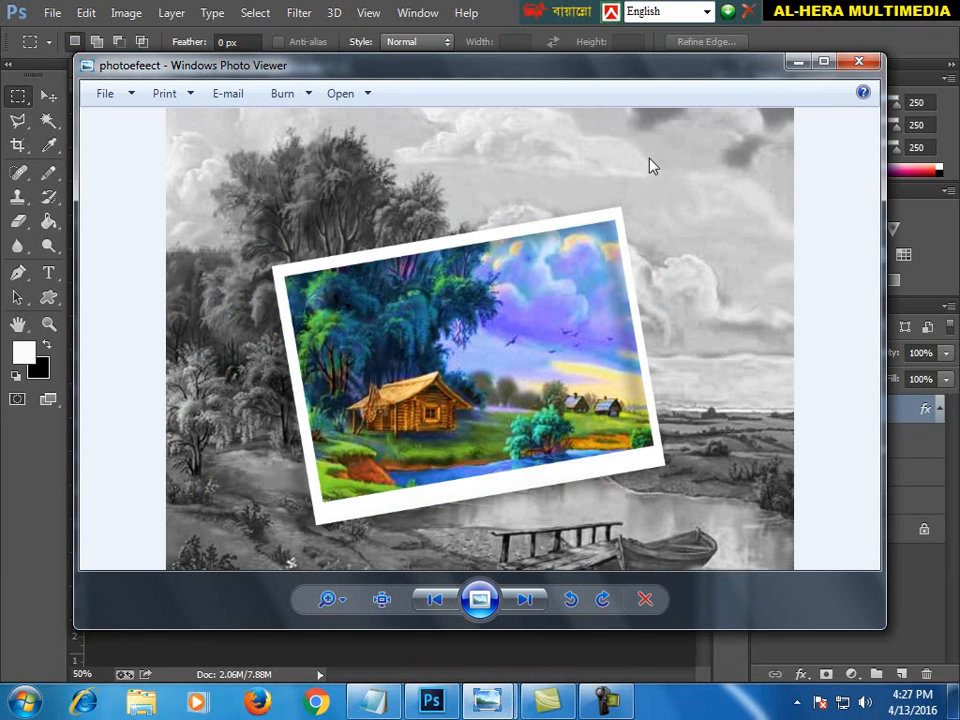
click(797, 64)
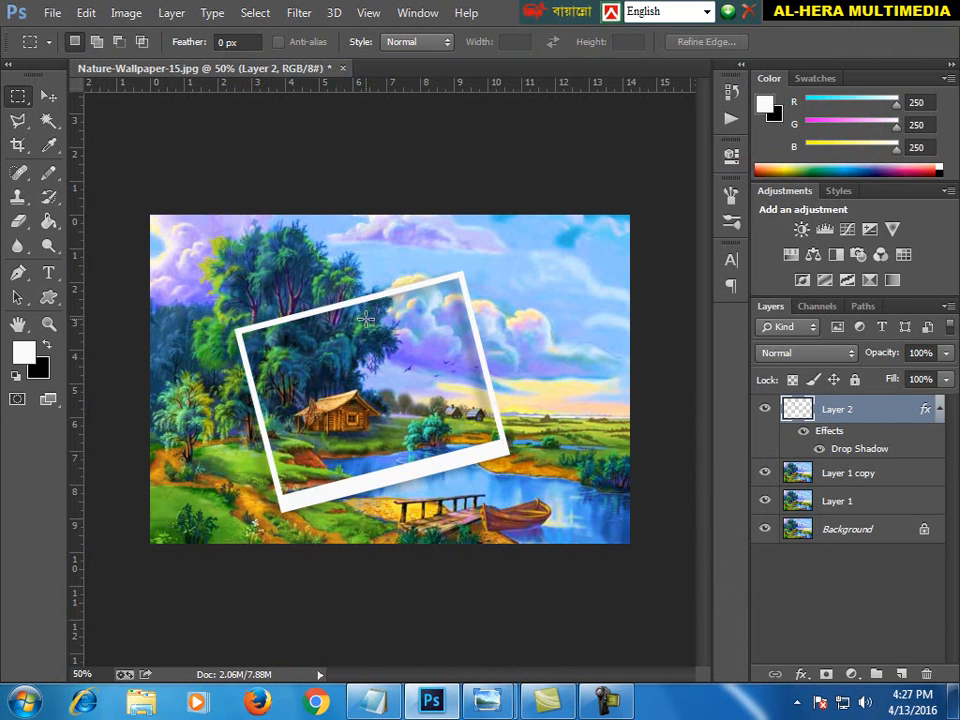
Step: On Layer 1 copy, outline the picture area along the tilted frame's white border with the Polygonal Lasso and invert the selection
click(834, 481)
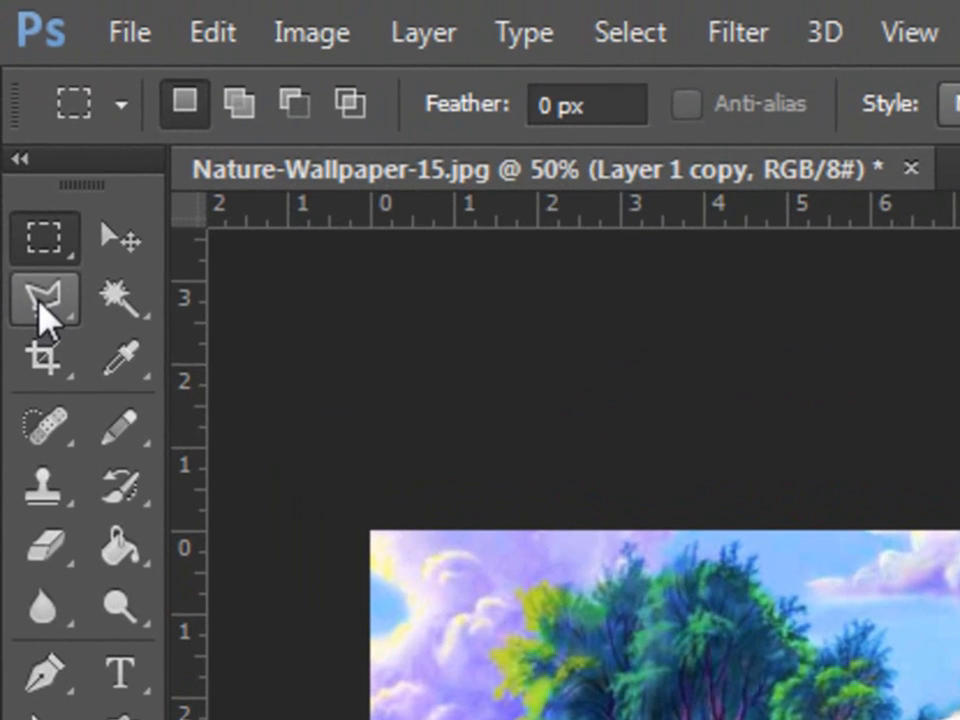
click(42, 300)
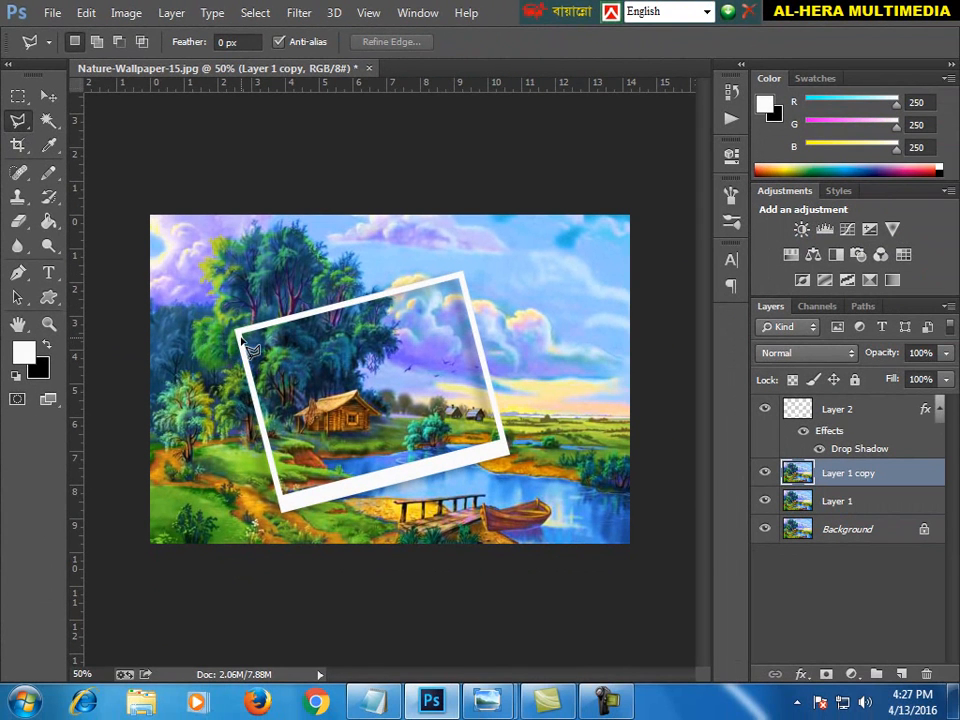
key(ctrl+plus)
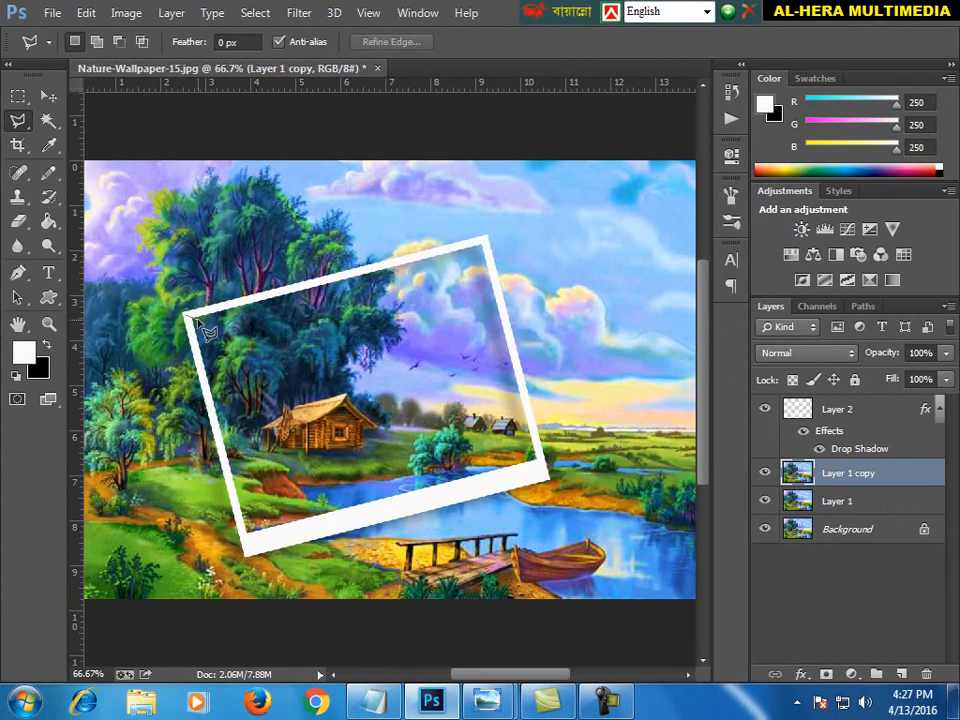
click(198, 324)
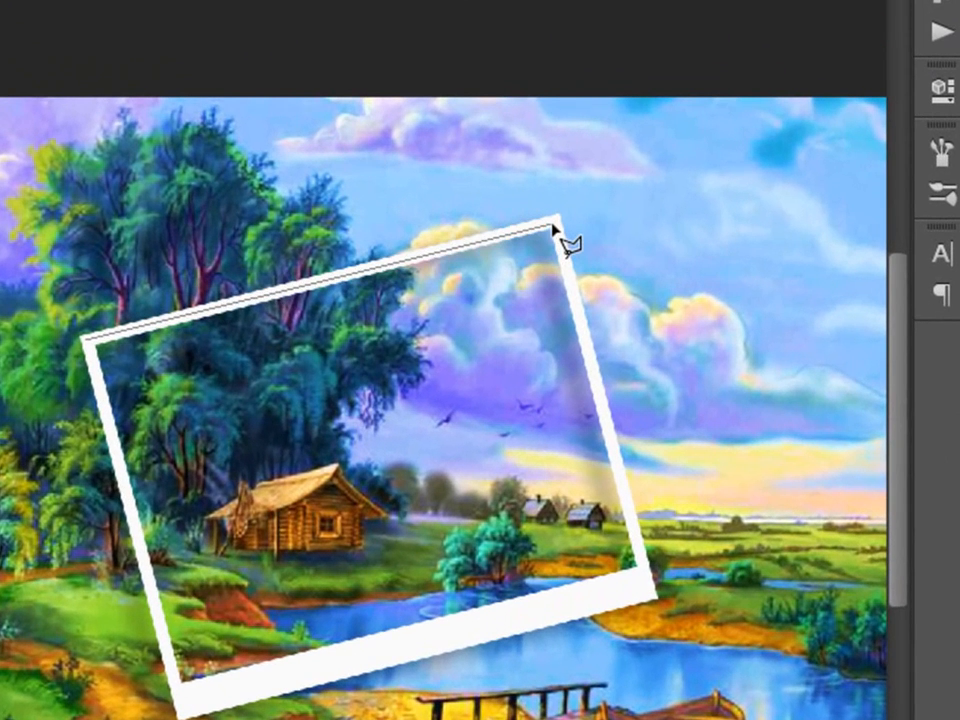
click(553, 229)
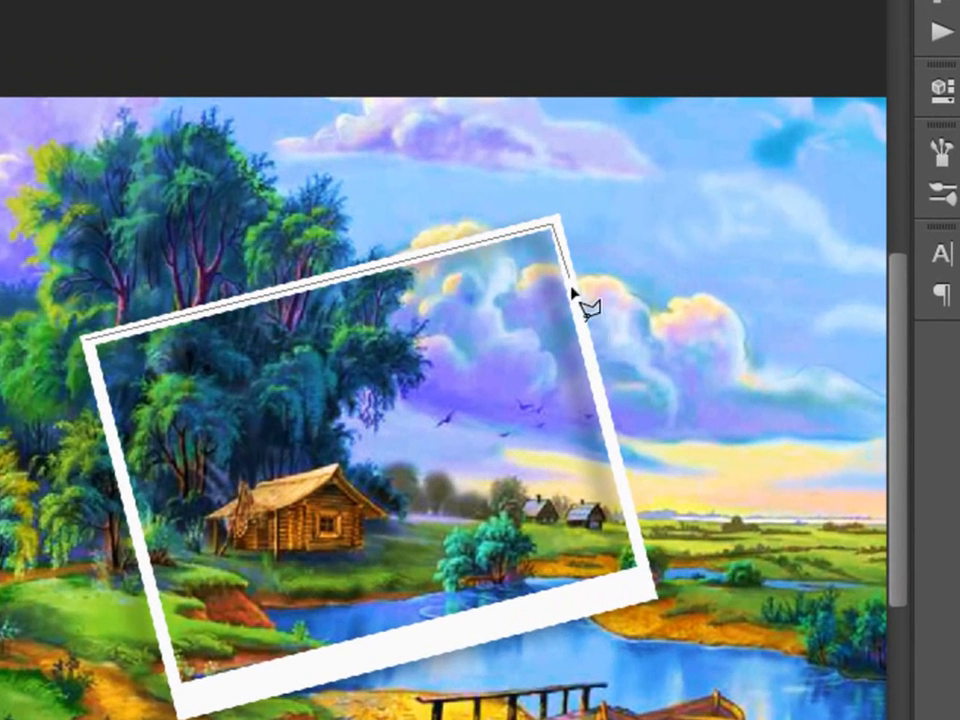
click(642, 571)
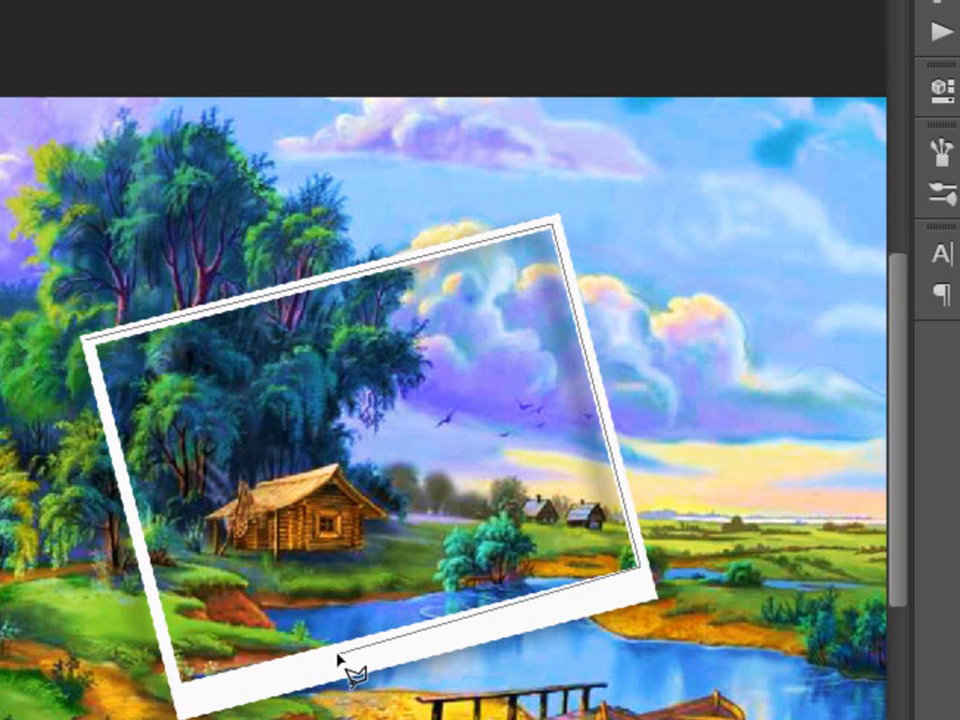
click(180, 689)
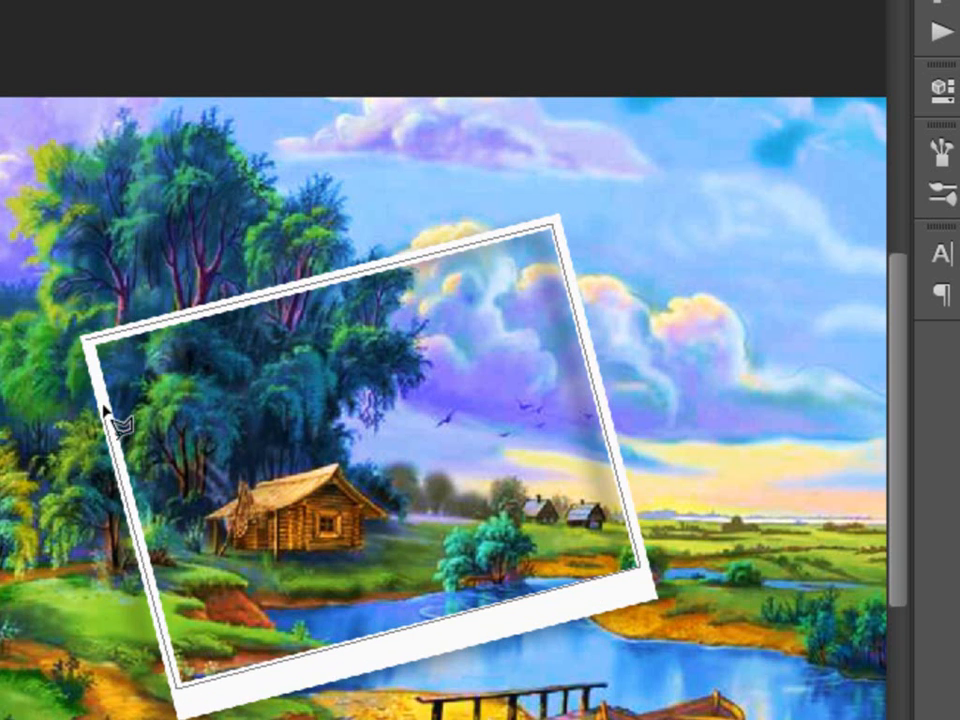
click(88, 345)
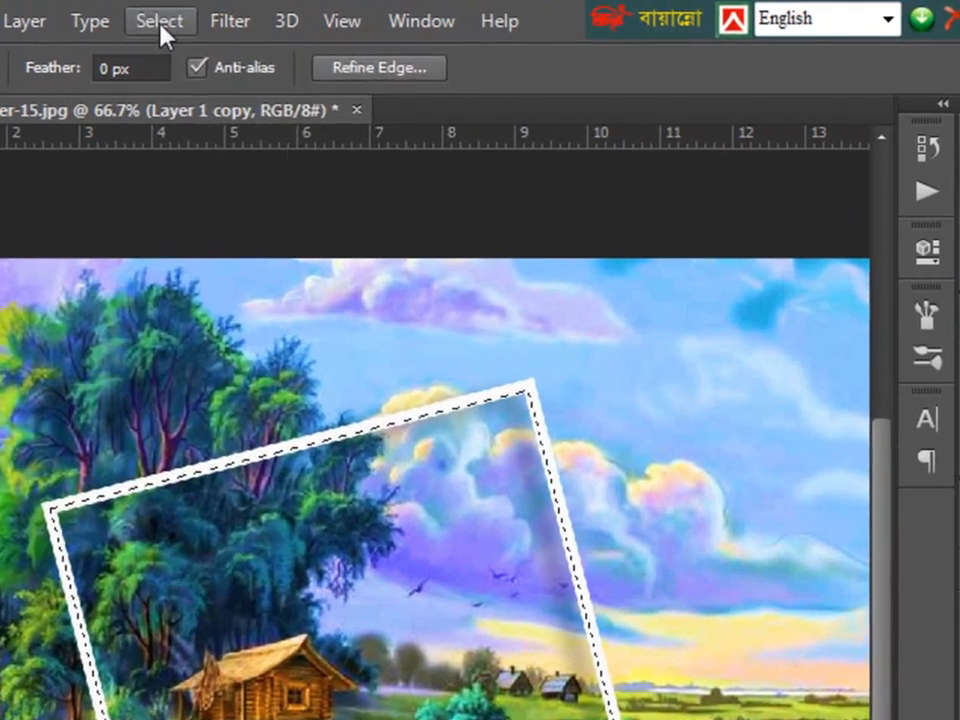
click(161, 28)
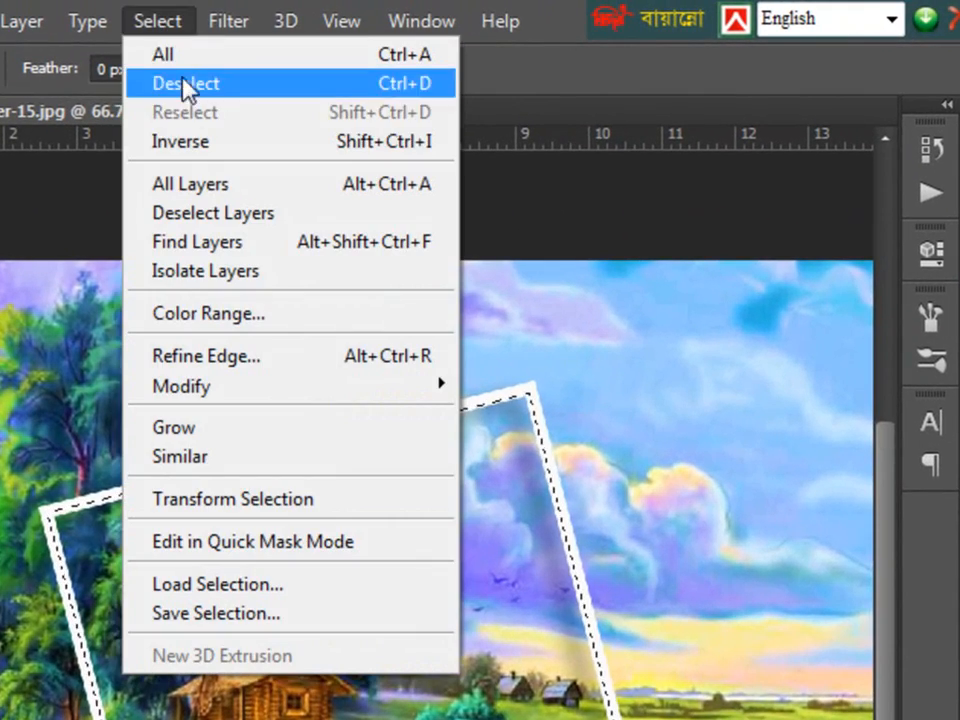
click(199, 148)
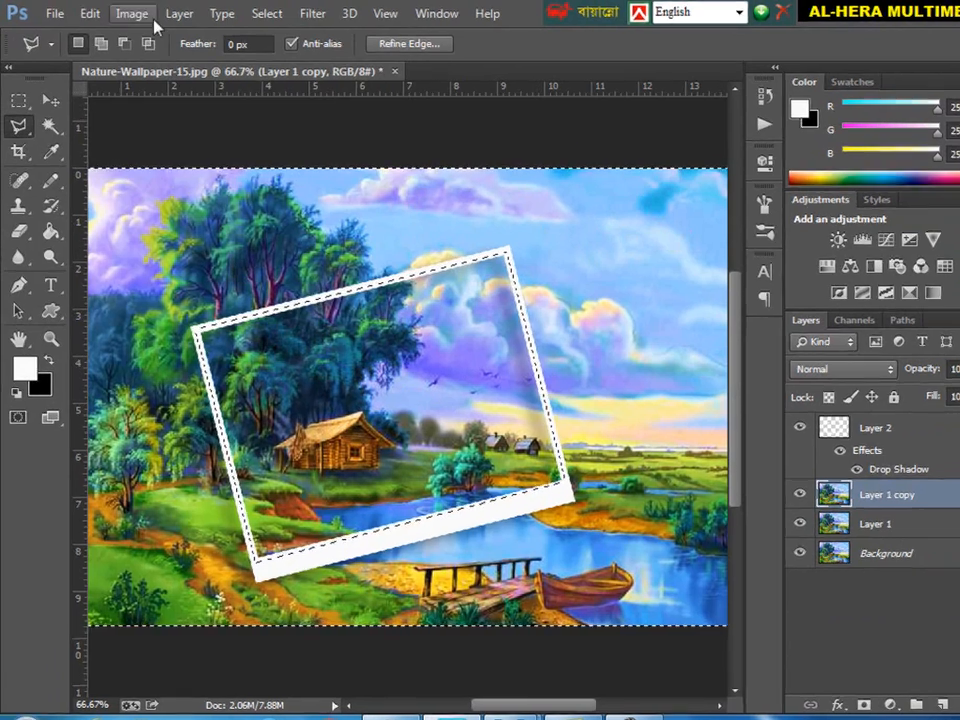
Step: Turn the selected area outside the frame on Layer 1 copy black-and-white with Hue/Saturation, setting Saturation to -100
click(129, 13)
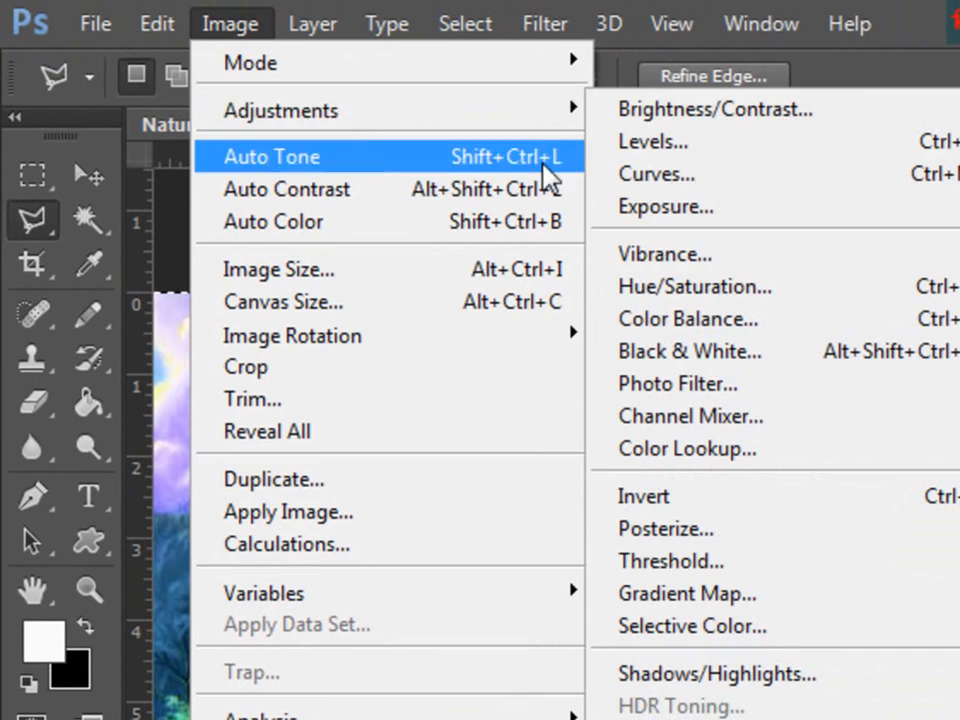
click(688, 284)
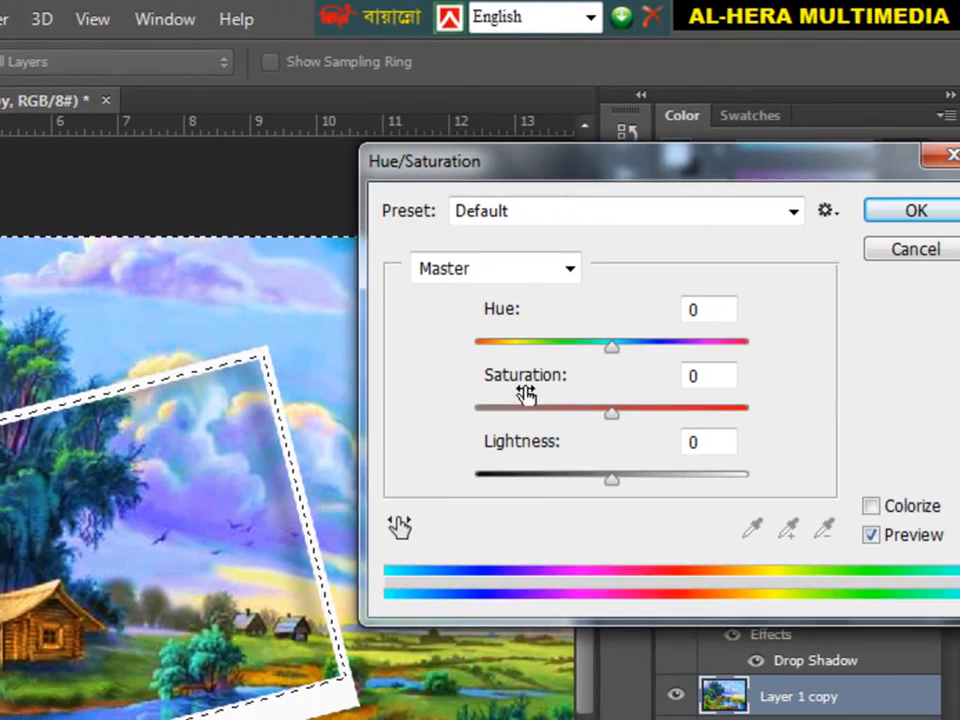
drag(619, 422, 477, 412)
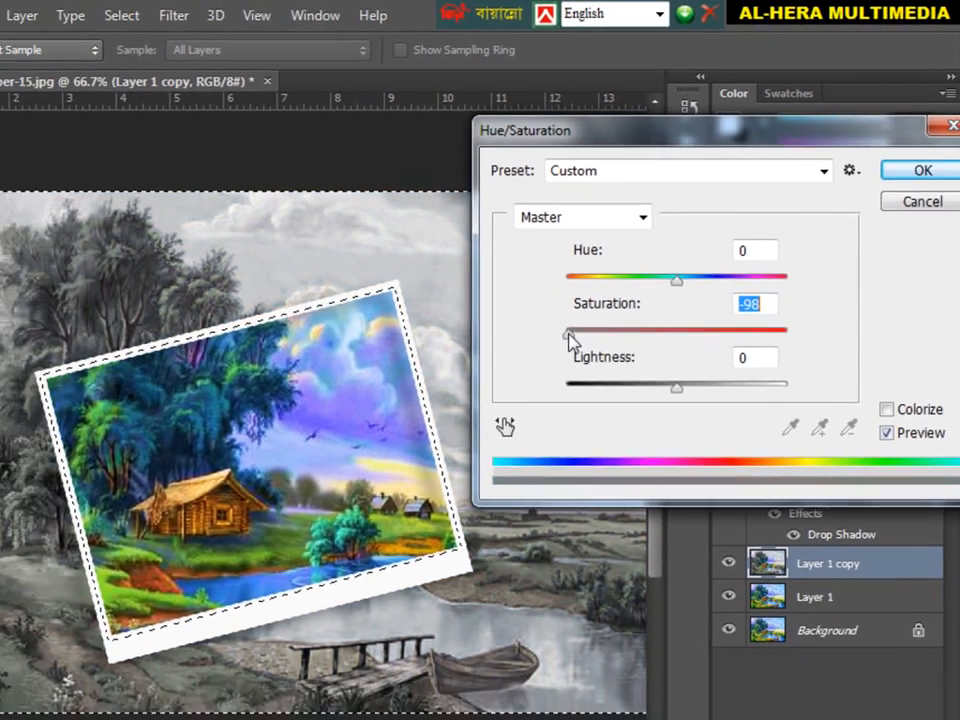
drag(570, 338, 555, 339)
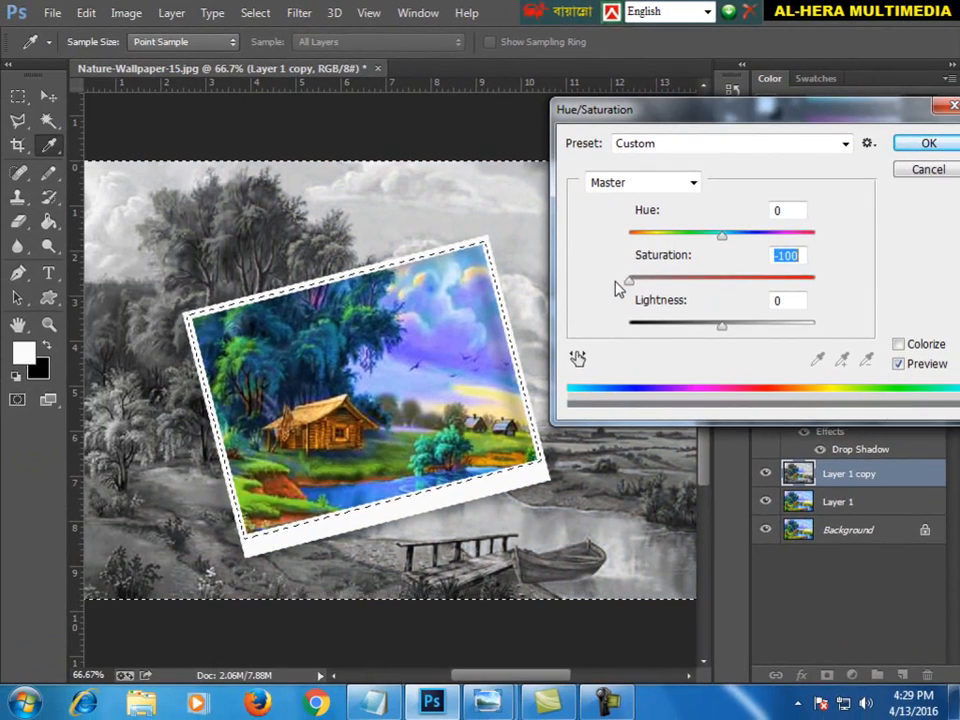
click(926, 145)
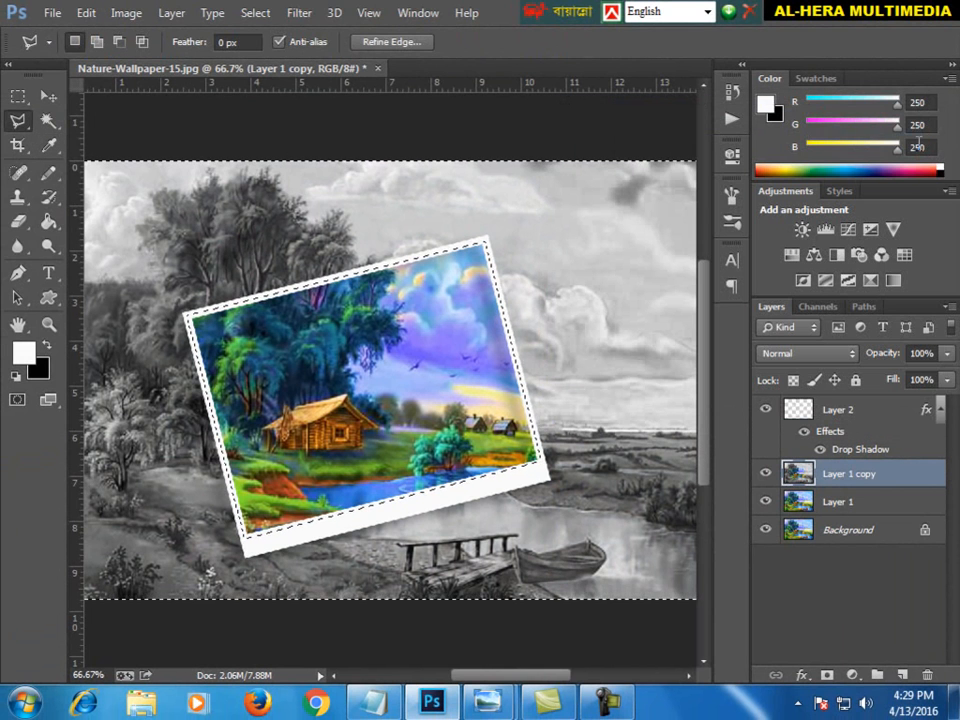
Step: Deselect the area around the frame and compare the whole picture with the reference image
click(18, 96)
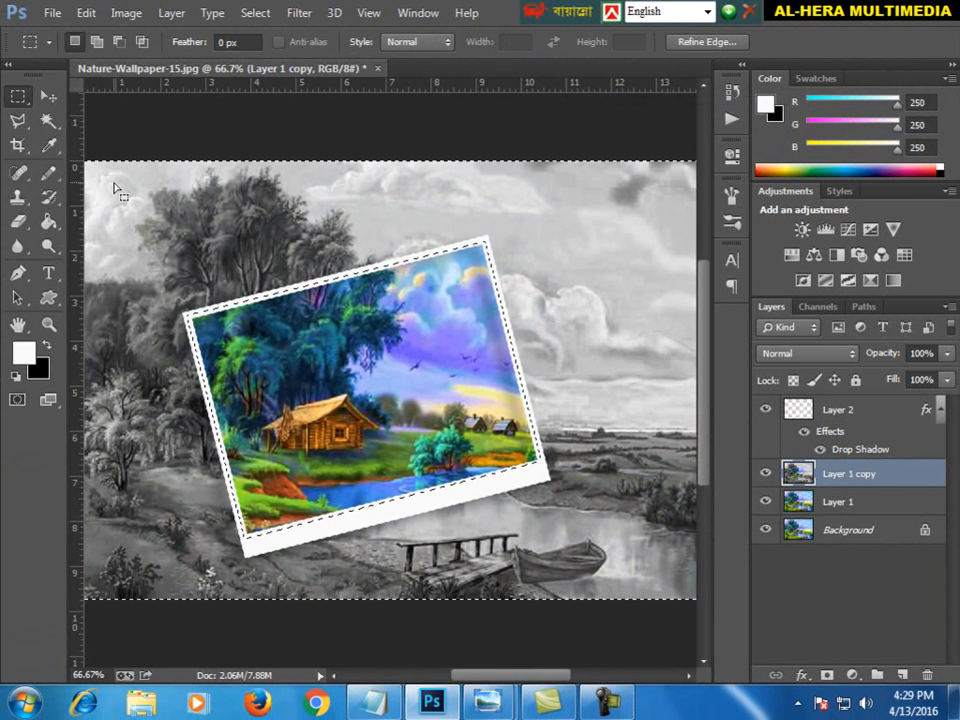
click(114, 189)
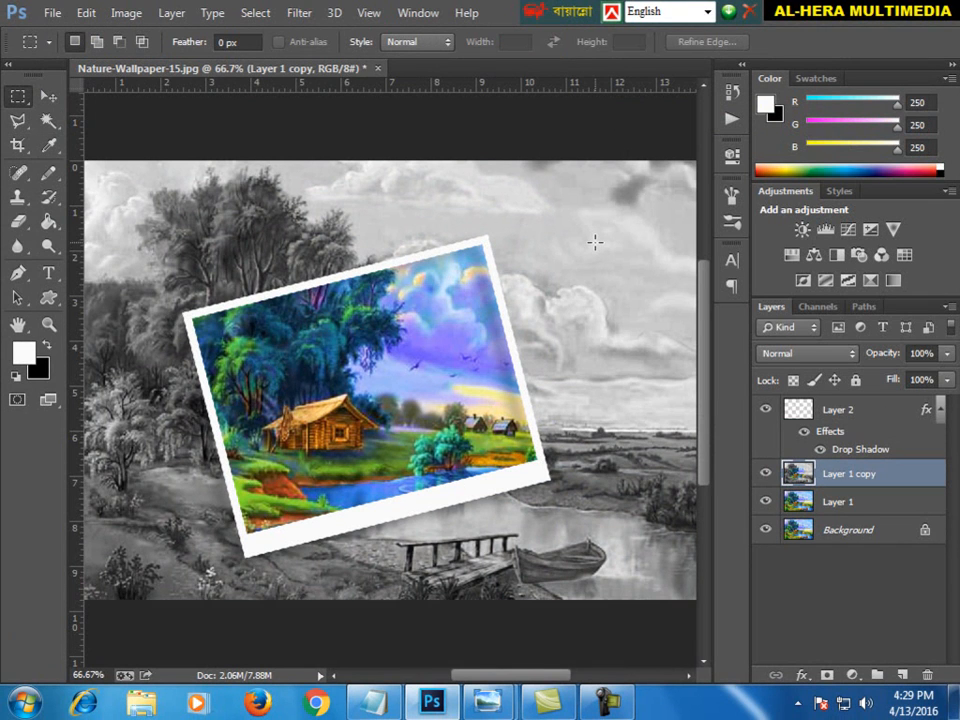
key(ctrl+minus)
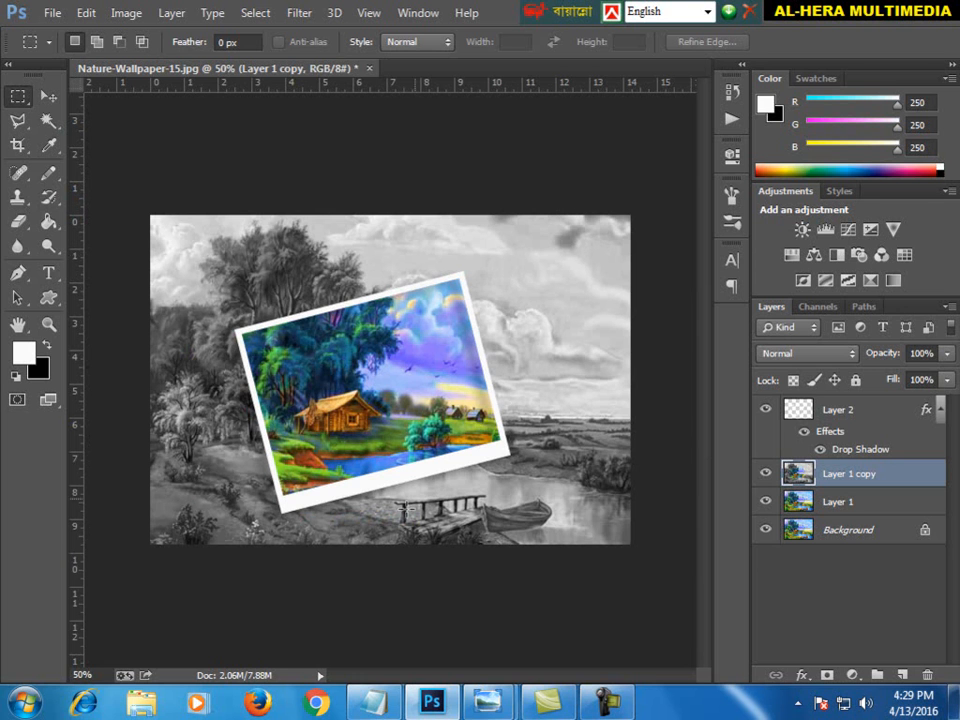
mouse_move(488, 700)
click(579, 636)
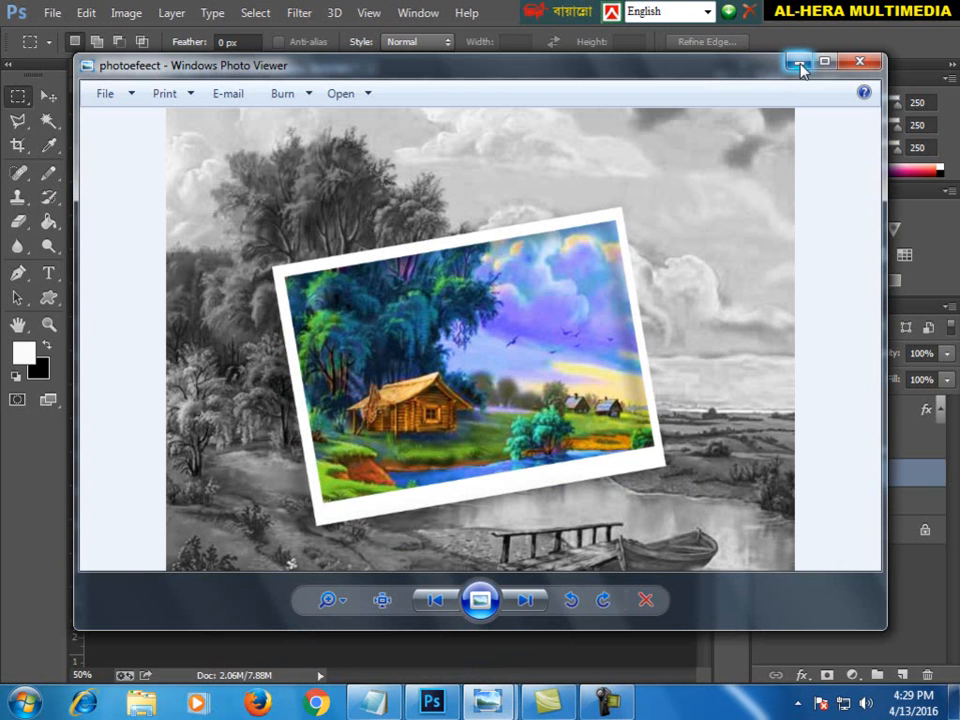
click(798, 63)
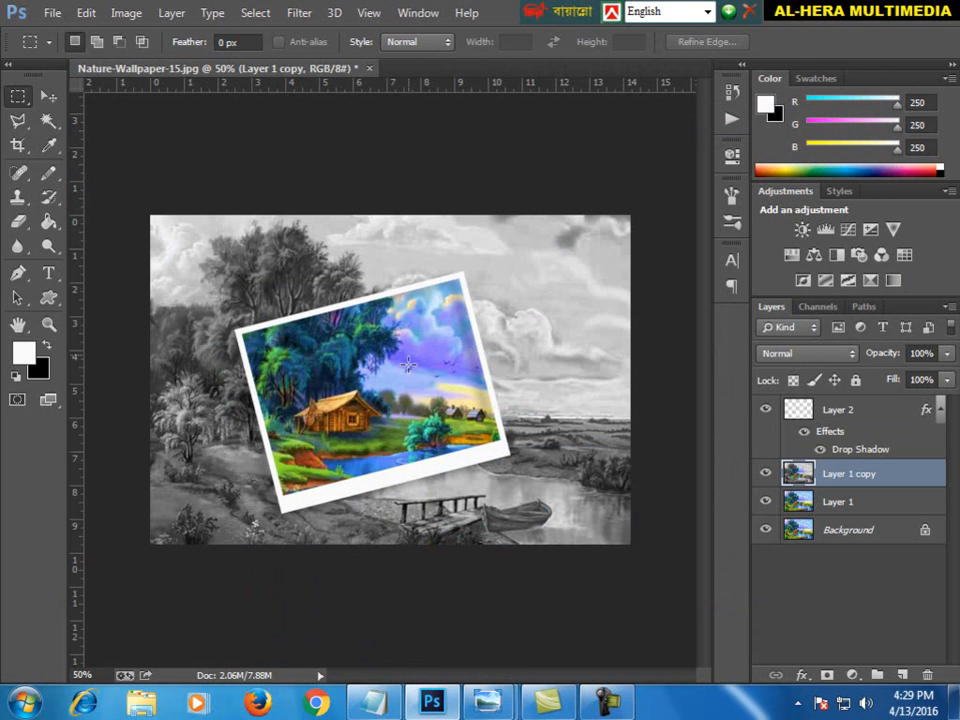